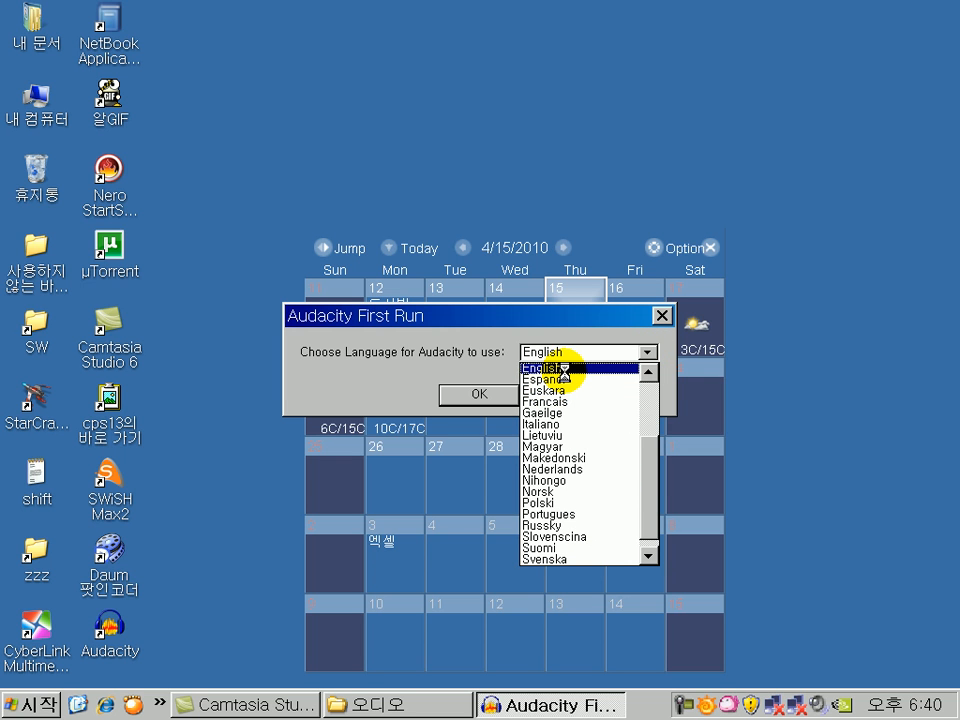
Choose English as the Audacity interface language, confirm the first-run setup and maximize the program window.
{"action": "left_click", "coordinate": [563, 368]}
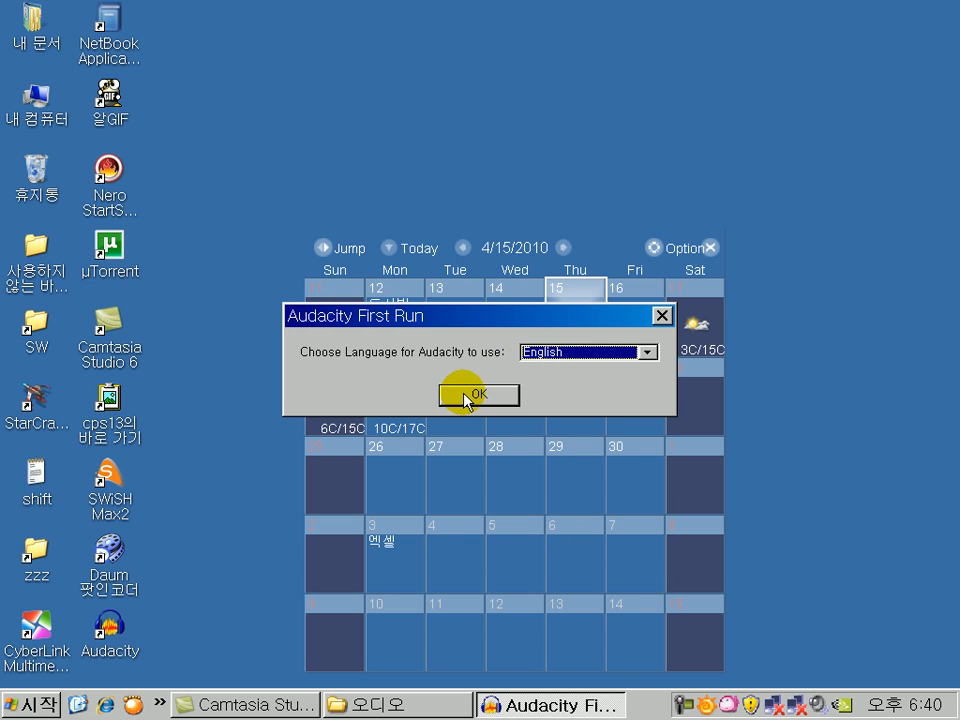
{"action": "left_click", "coordinate": [468, 396]}
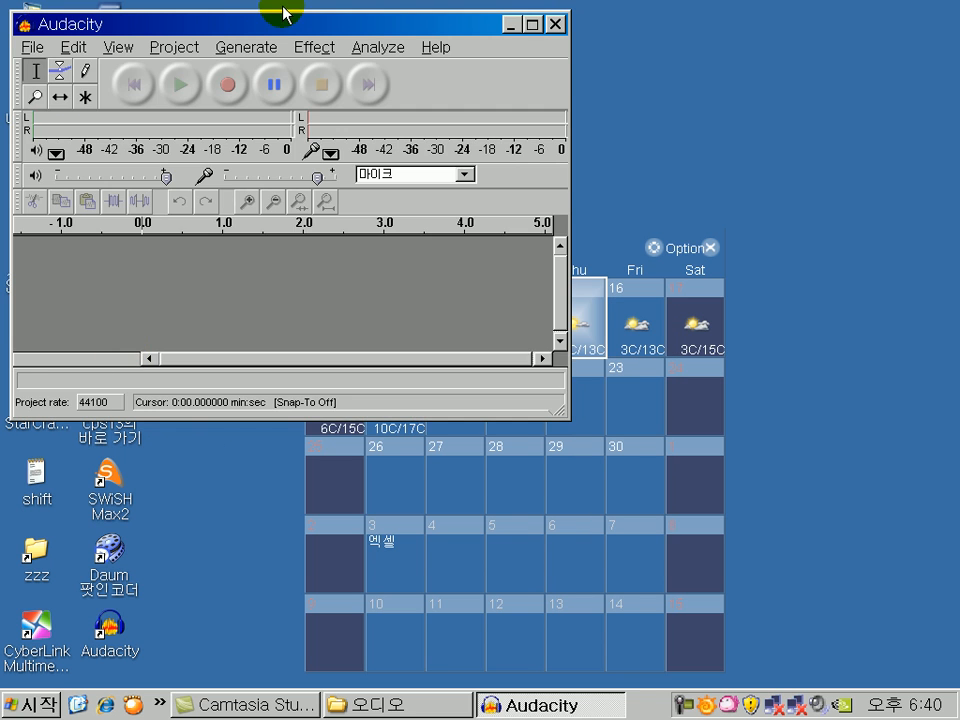
{"action": "double_click", "coordinate": [342, 23]}
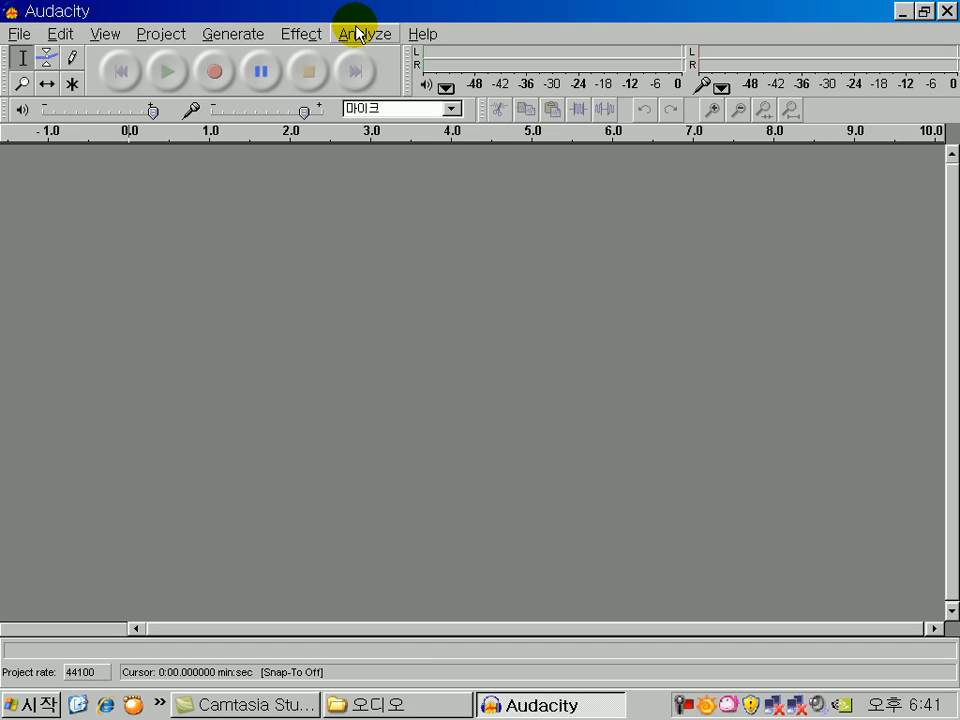
Open the audio file 비발디봄1악장 from the 내 음악 folder inside 내 문서.
{"action": "left_click", "coordinate": [19, 36]}
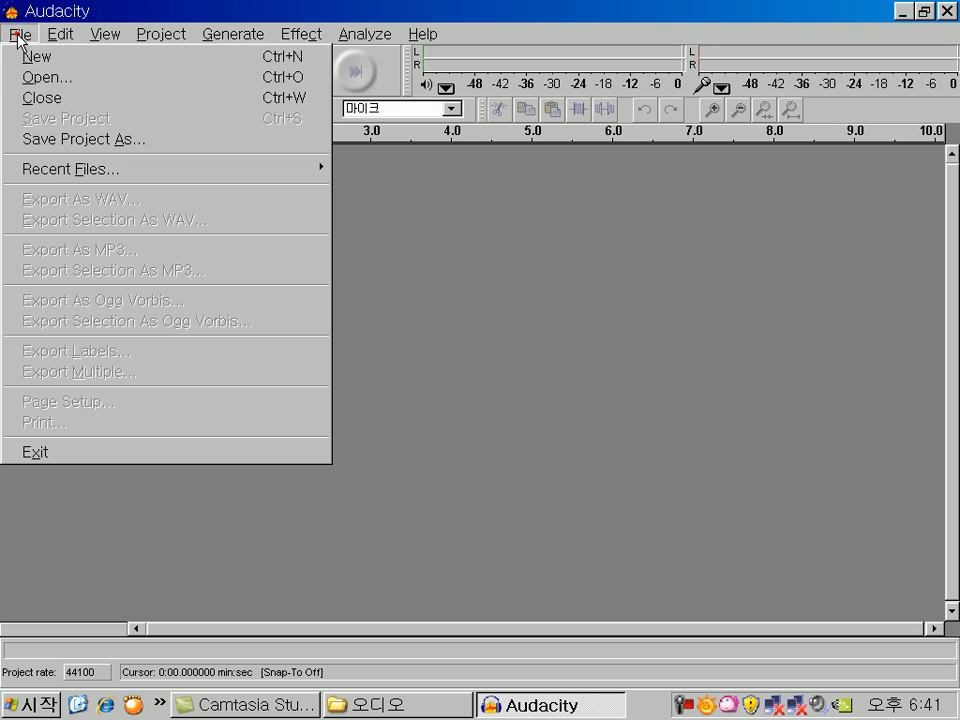
{"action": "left_click", "coordinate": [46, 78]}
{"action": "double_click", "coordinate": [140, 112]}
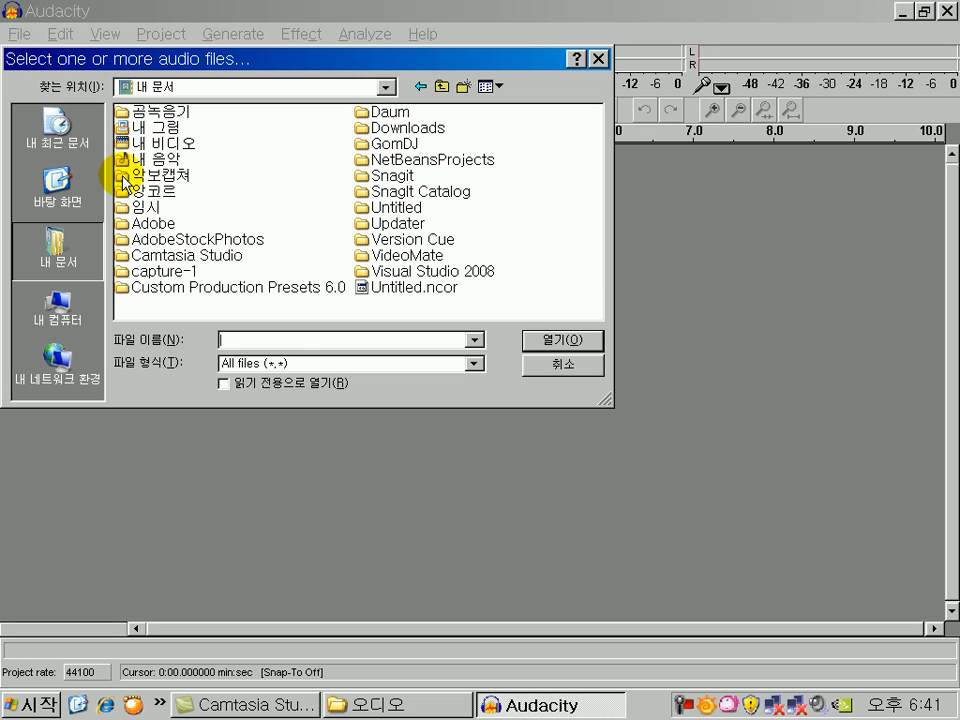
{"action": "double_click", "coordinate": [122, 159]}
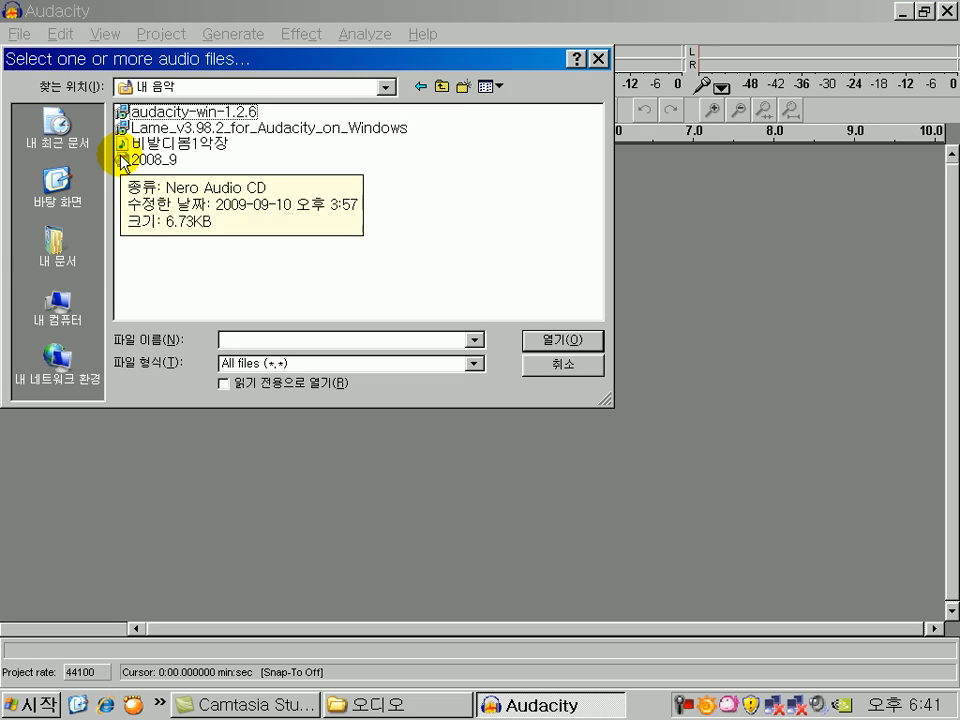
{"action": "left_click", "coordinate": [168, 143]}
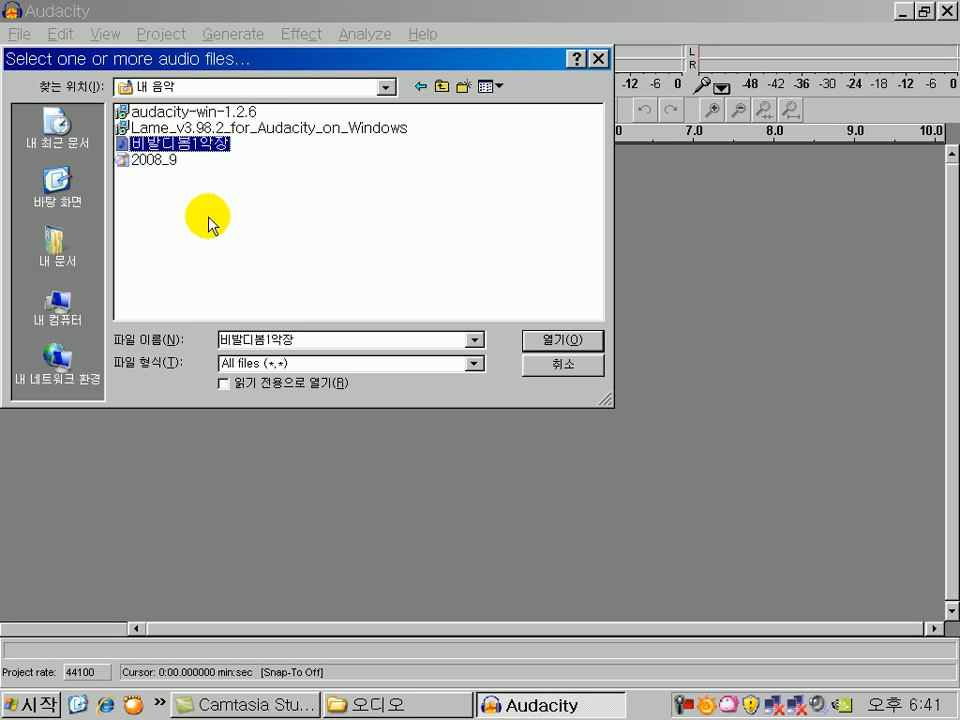
{"action": "left_click", "coordinate": [562, 343]}
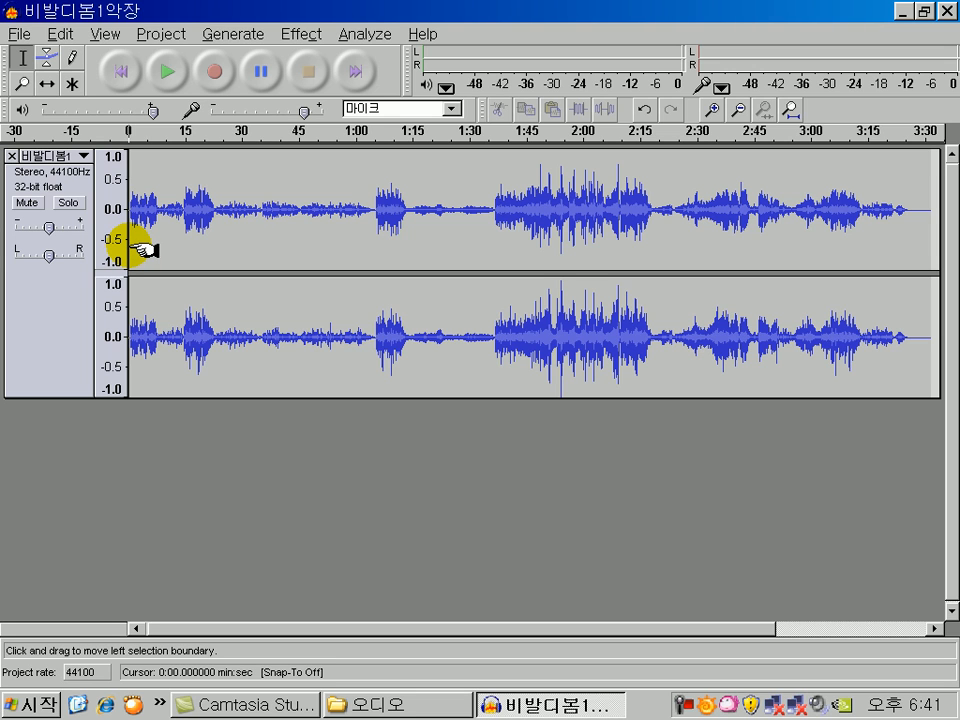
Select about the first 25.7 seconds of the stereo track and play a short preview of the selection.
{"action": "left_click_drag", "start_coordinate": [130, 249], "coordinate": [226, 254]}
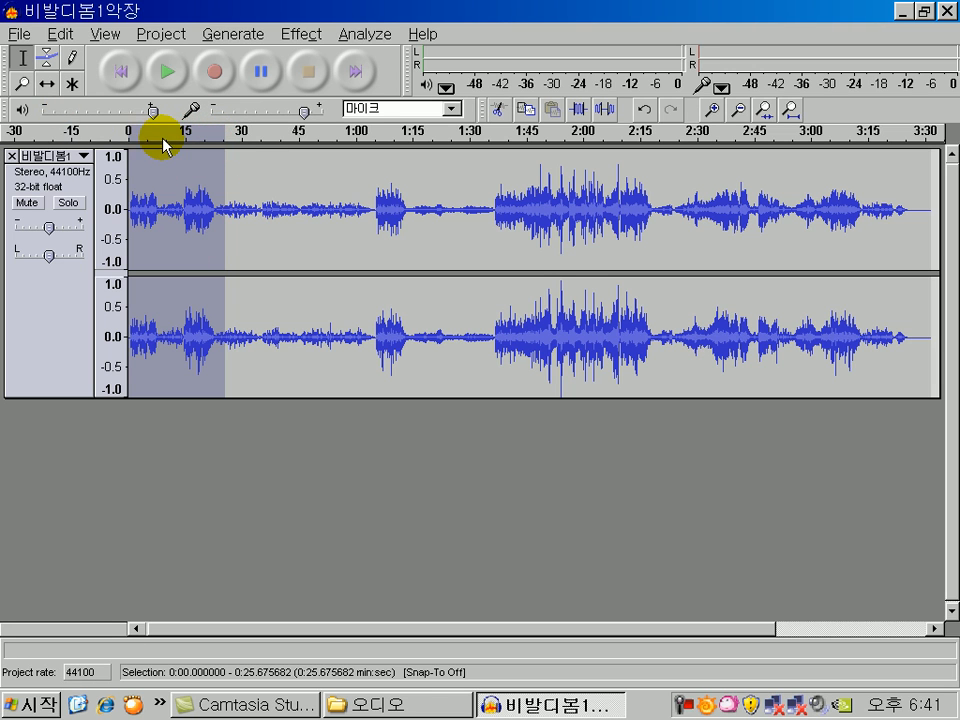
{"action": "left_click", "coordinate": [167, 74]}
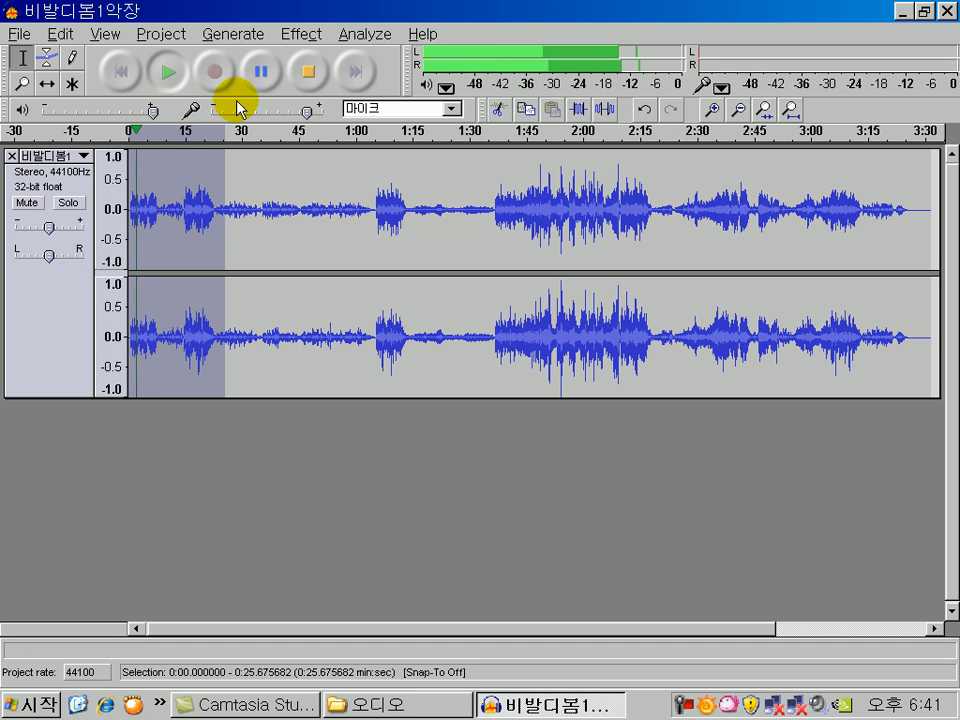
{"action": "left_click", "coordinate": [316, 76]}
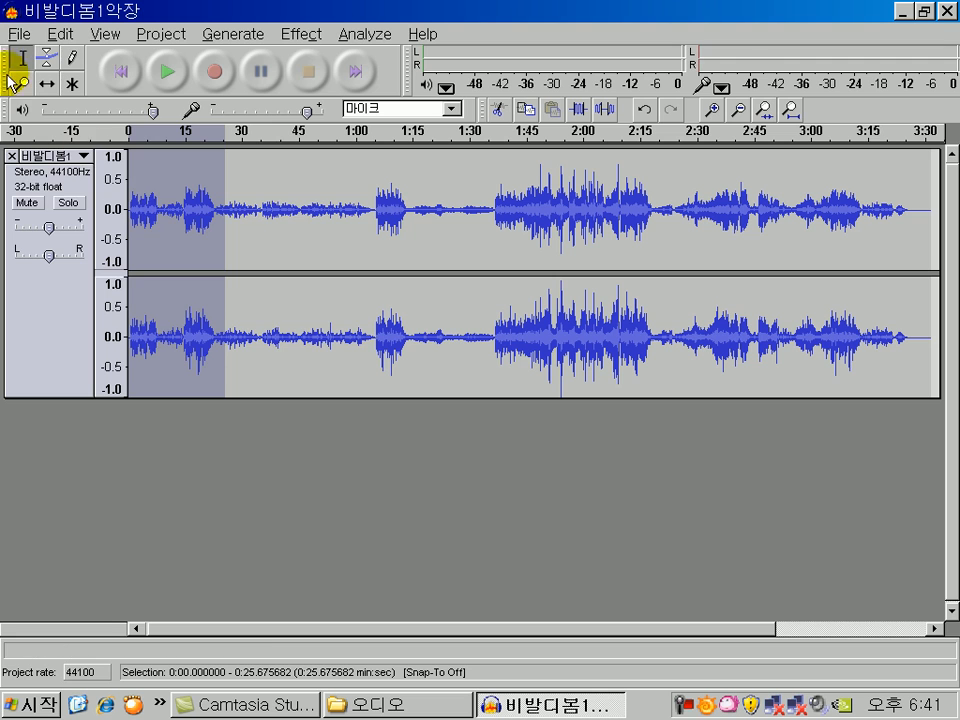
Export the selected audio as an MP3 file named 비발디봄1악장 in the 내 문서 folder.
{"action": "left_click", "coordinate": [20, 33]}
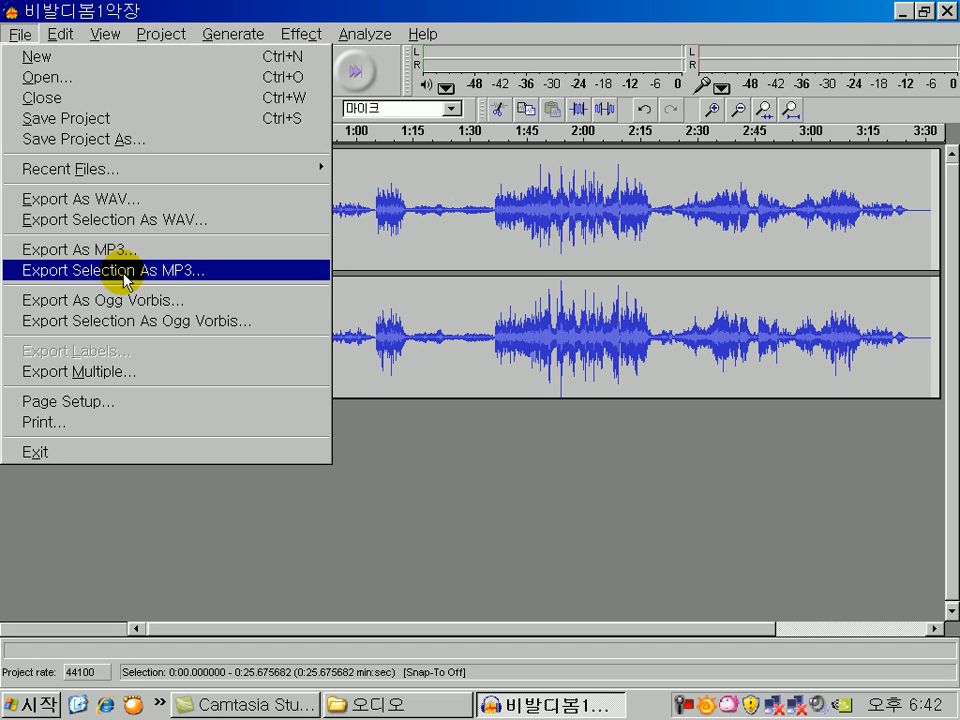
{"action": "left_click", "coordinate": [187, 281]}
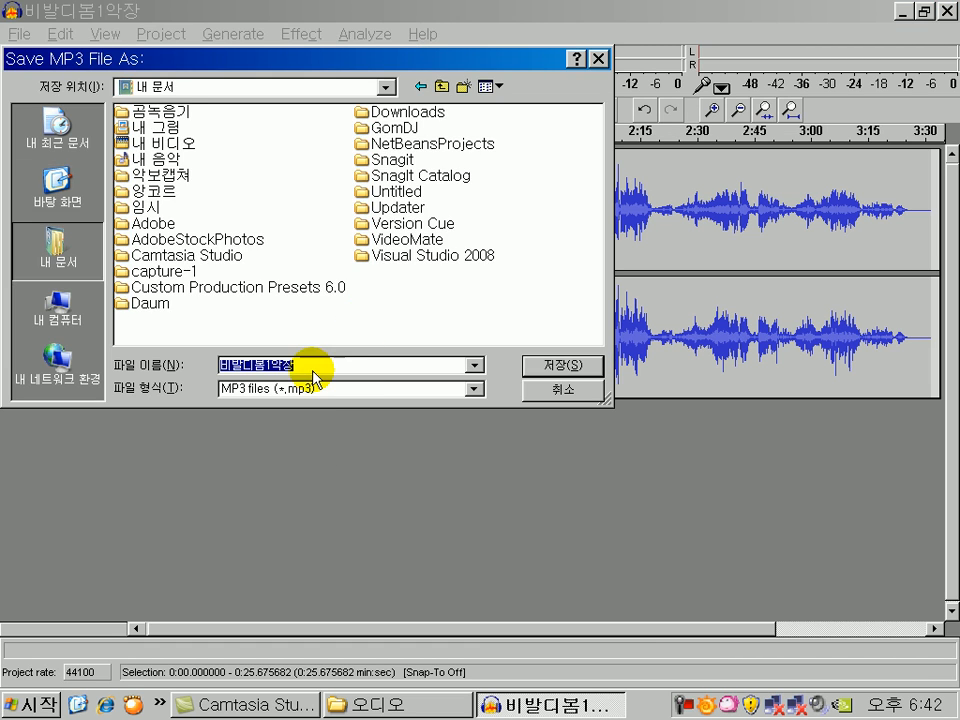
{"action": "left_click", "coordinate": [565, 368]}
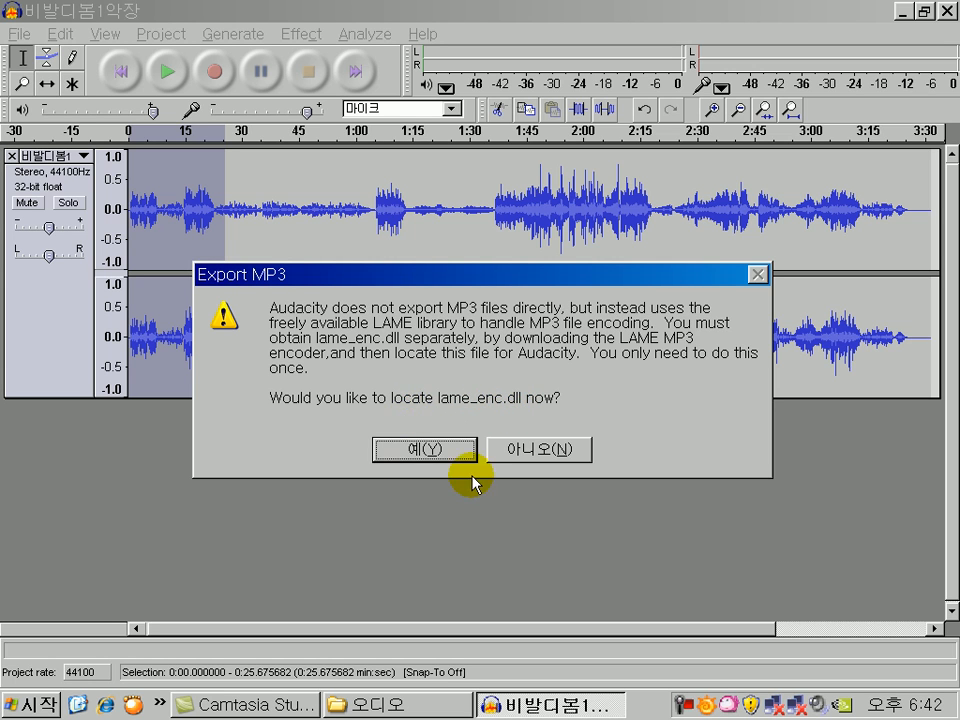
Locate the MP3 encoder lame_enc.dll in the Lame for Audacity folder under Program Files on drive C to finish the export.
{"action": "left_click", "coordinate": [433, 452]}
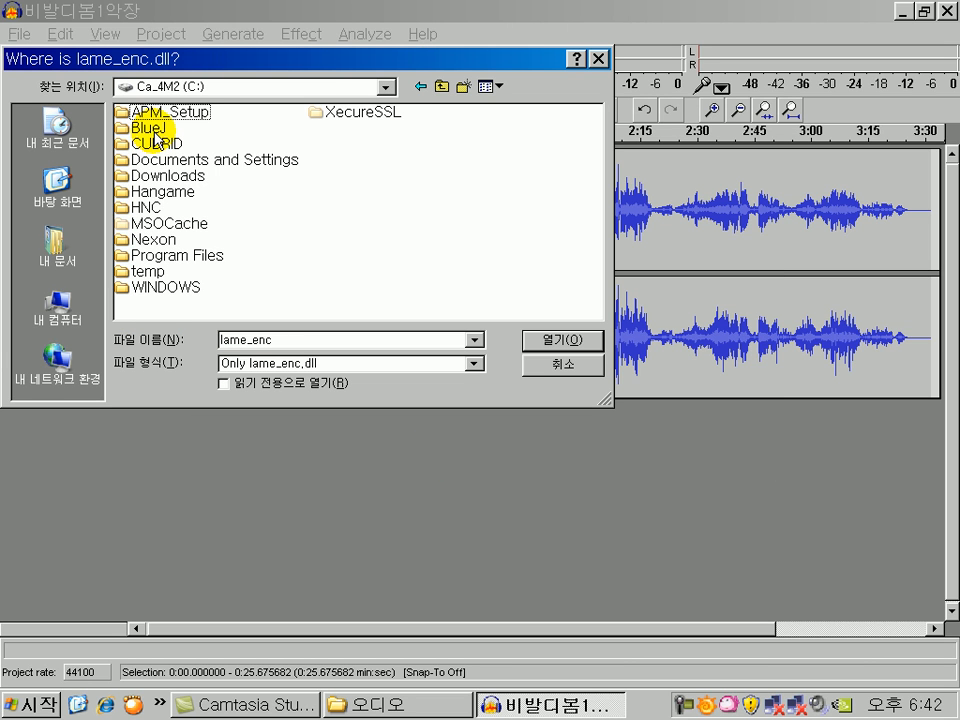
{"action": "double_click", "coordinate": [152, 257]}
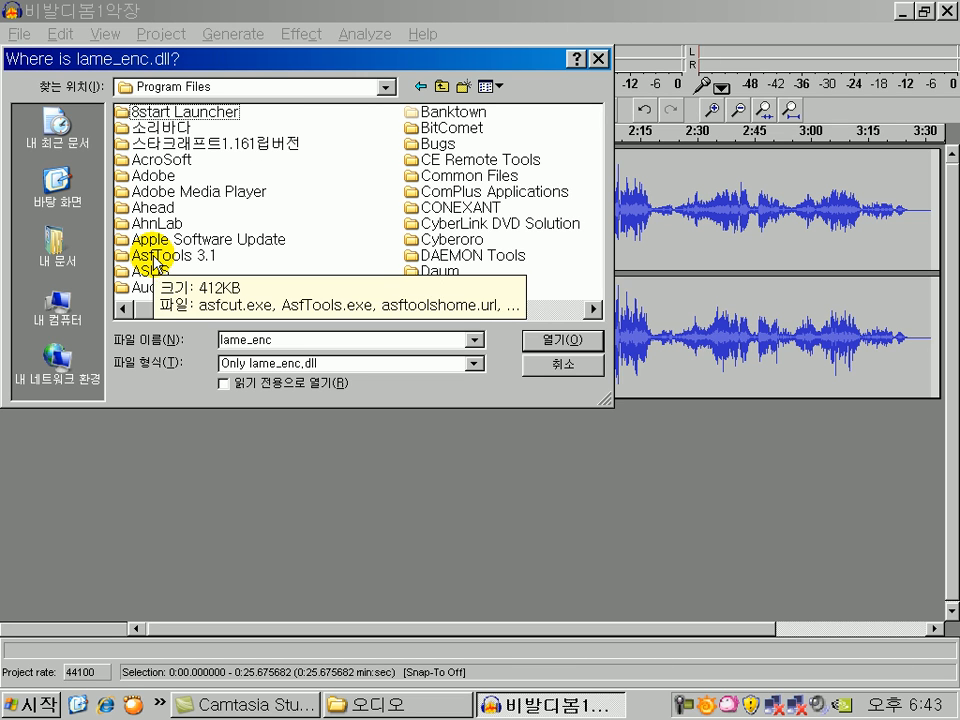
{"action": "left_click", "coordinate": [594, 311]}
{"action": "left_click", "coordinate": [594, 311]}
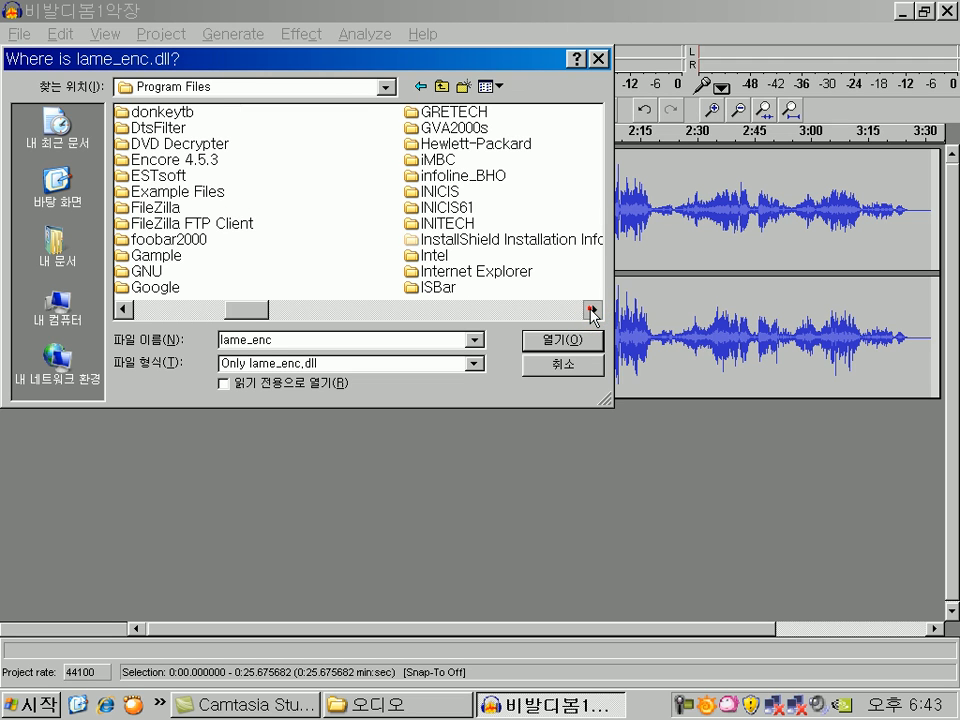
{"action": "left_click", "coordinate": [594, 311]}
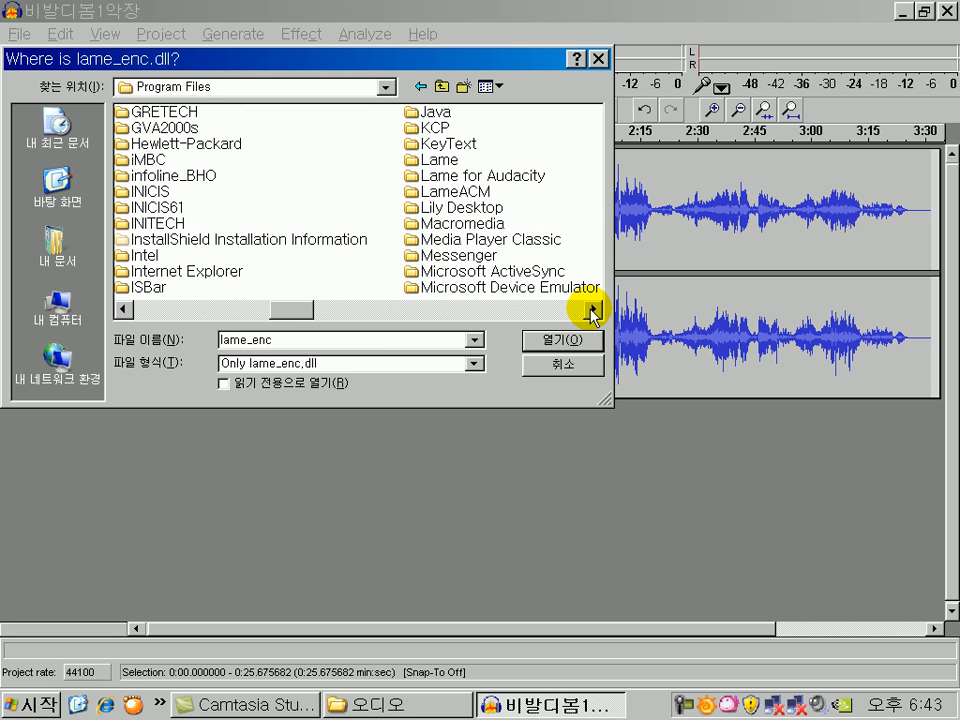
{"action": "left_click", "coordinate": [437, 191]}
{"action": "left_click", "coordinate": [445, 176]}
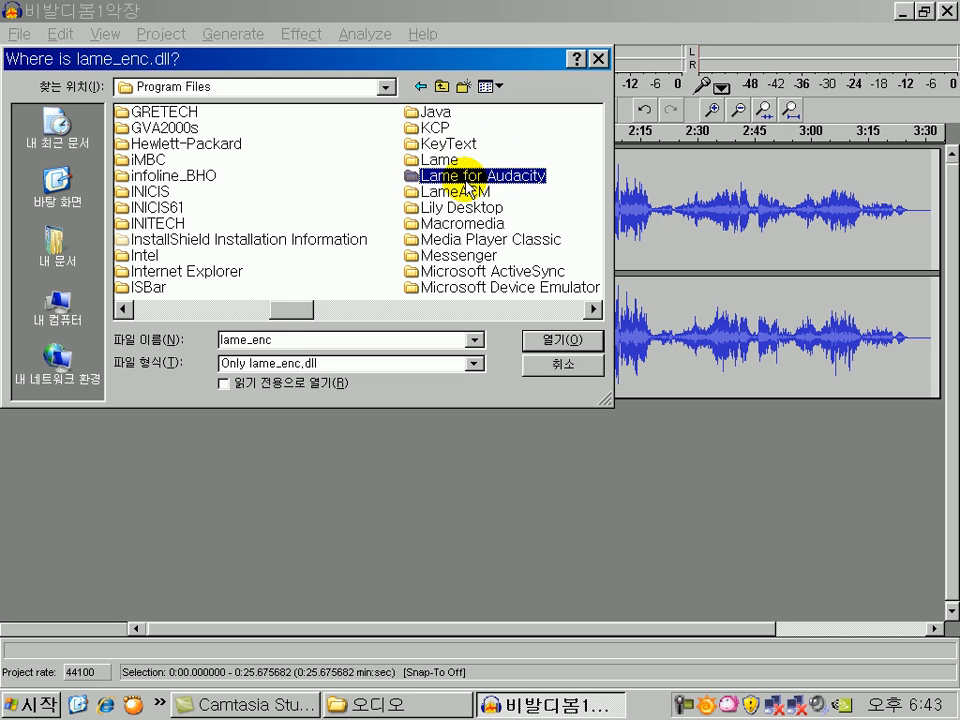
{"action": "double_click", "coordinate": [412, 177]}
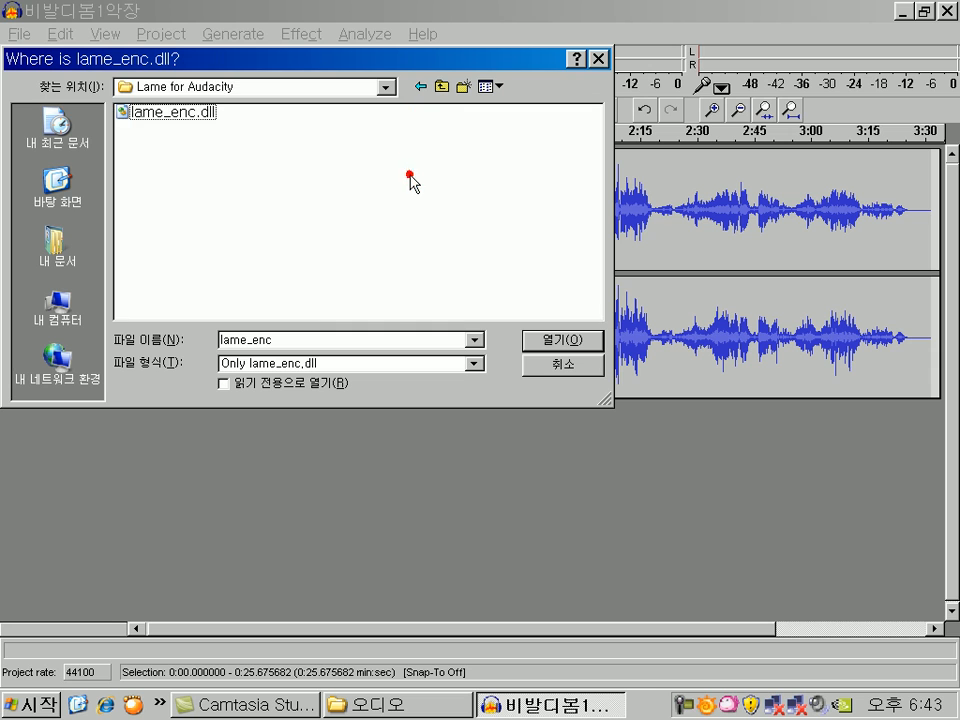
{"action": "left_click", "coordinate": [189, 113]}
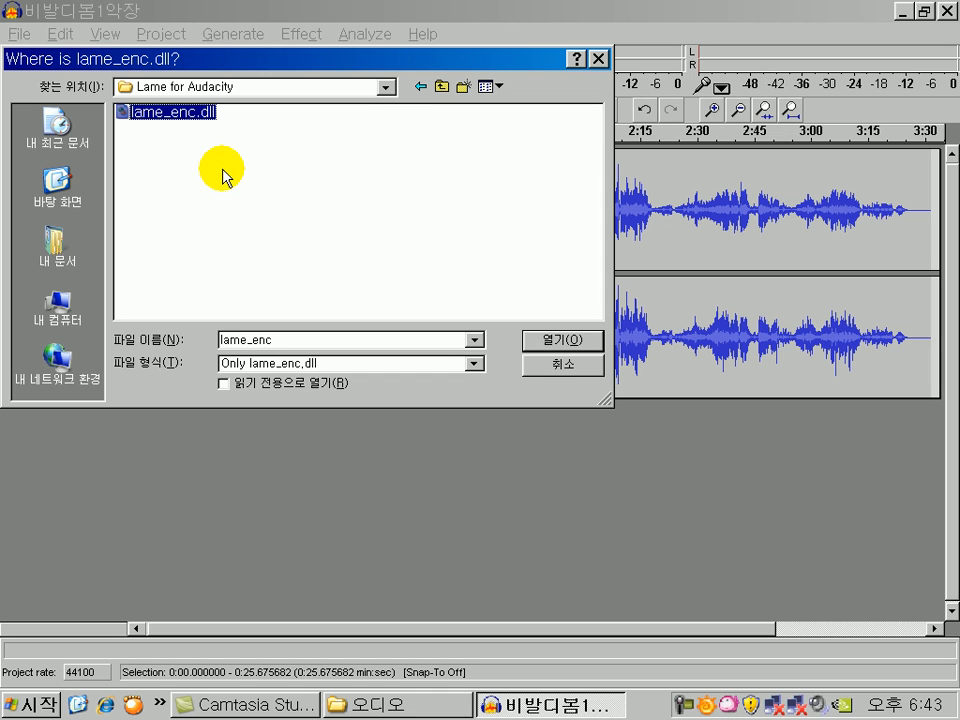
{"action": "left_click", "coordinate": [560, 341]}
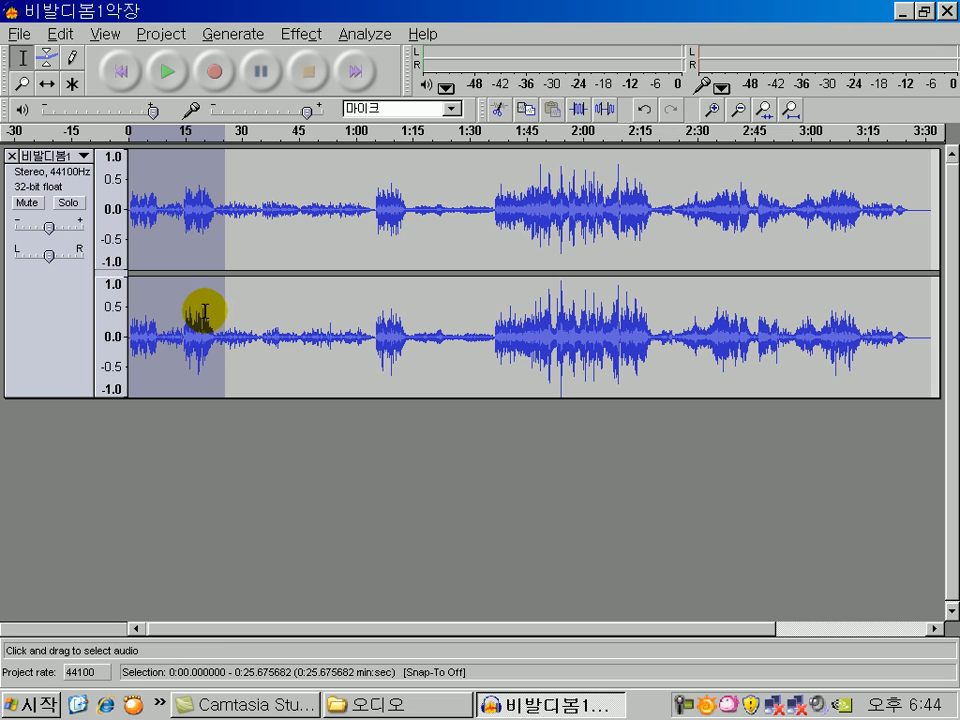
Open the exported 비발디봄1악장 clip from the 내 문서 folder in a new Audacity window.
{"action": "left_click", "coordinate": [20, 34]}
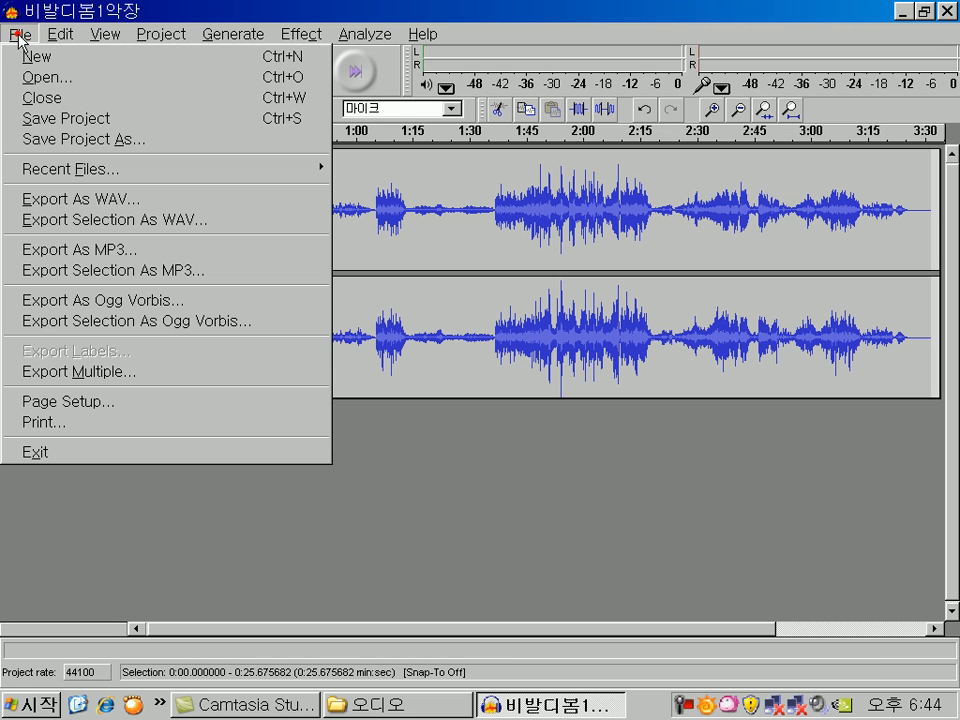
{"action": "left_click", "coordinate": [45, 88]}
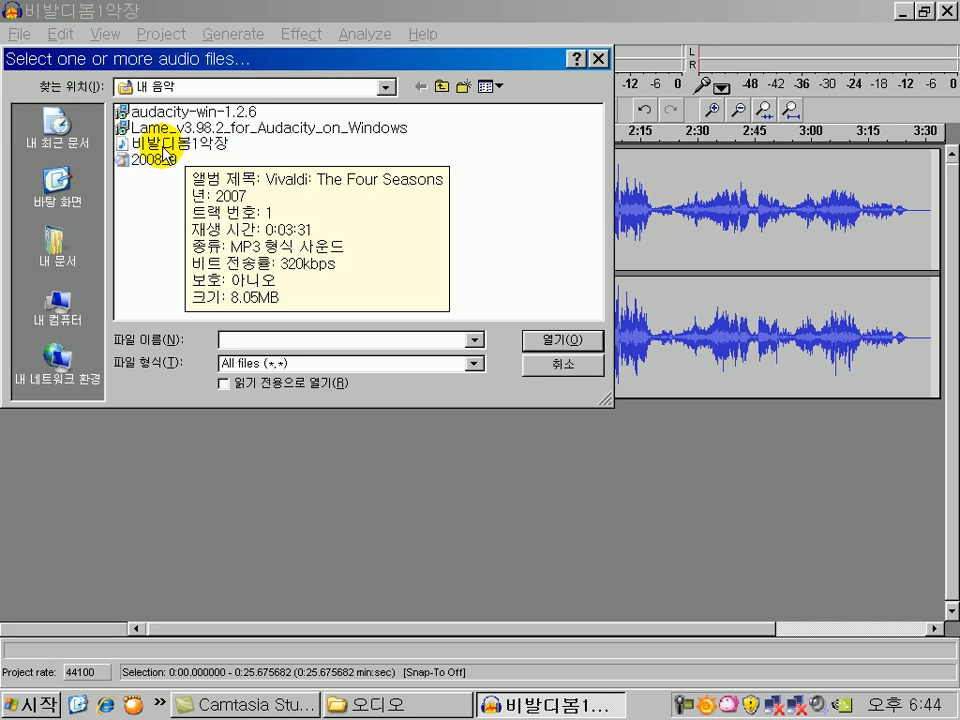
{"action": "left_click", "coordinate": [55, 258]}
{"action": "left_click", "coordinate": [415, 289]}
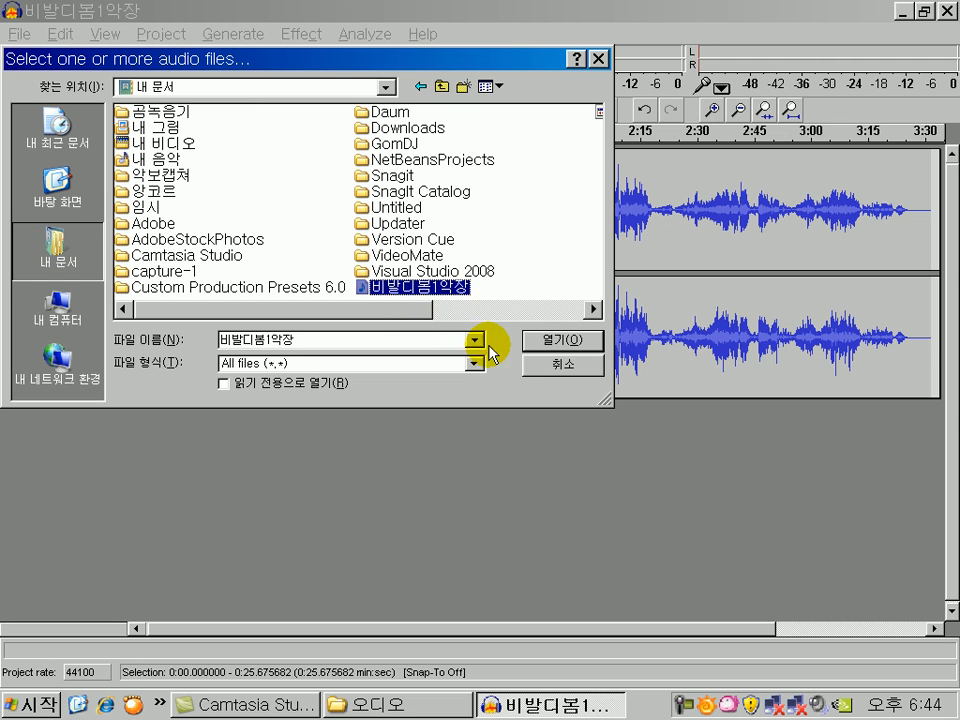
{"action": "left_click", "coordinate": [565, 341]}
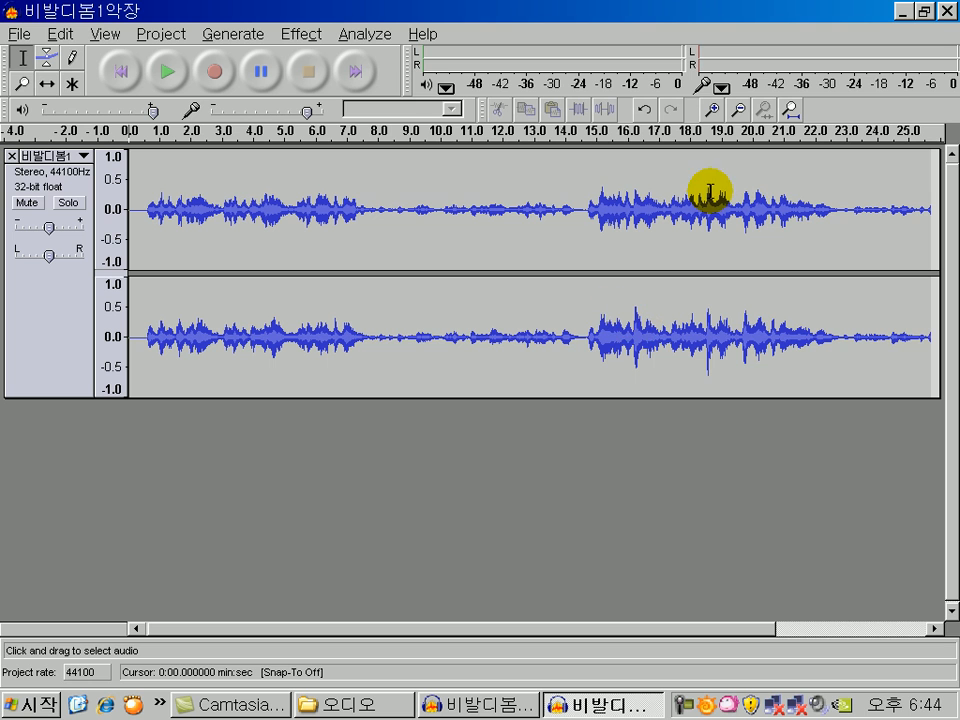
Launch SWiSH Max2 from the desktop and open the movie MoveDissolveTest from the 슬라이드 folder.
{"action": "left_click", "coordinate": [79, 705]}
{"action": "left_click", "coordinate": [109, 477]}
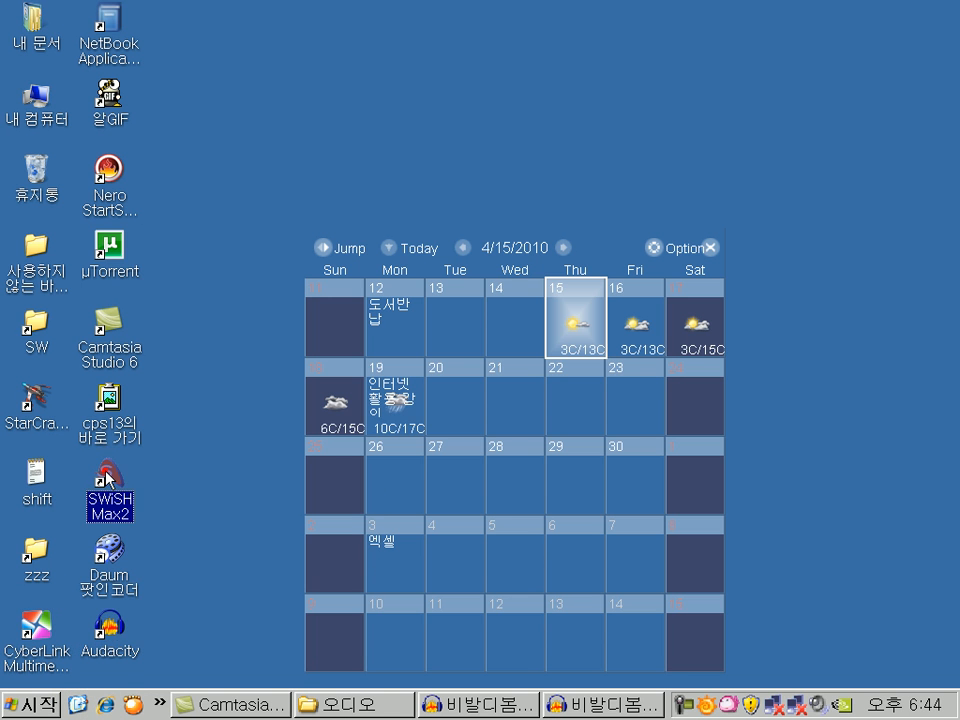
{"action": "left_click", "coordinate": [609, 430]}
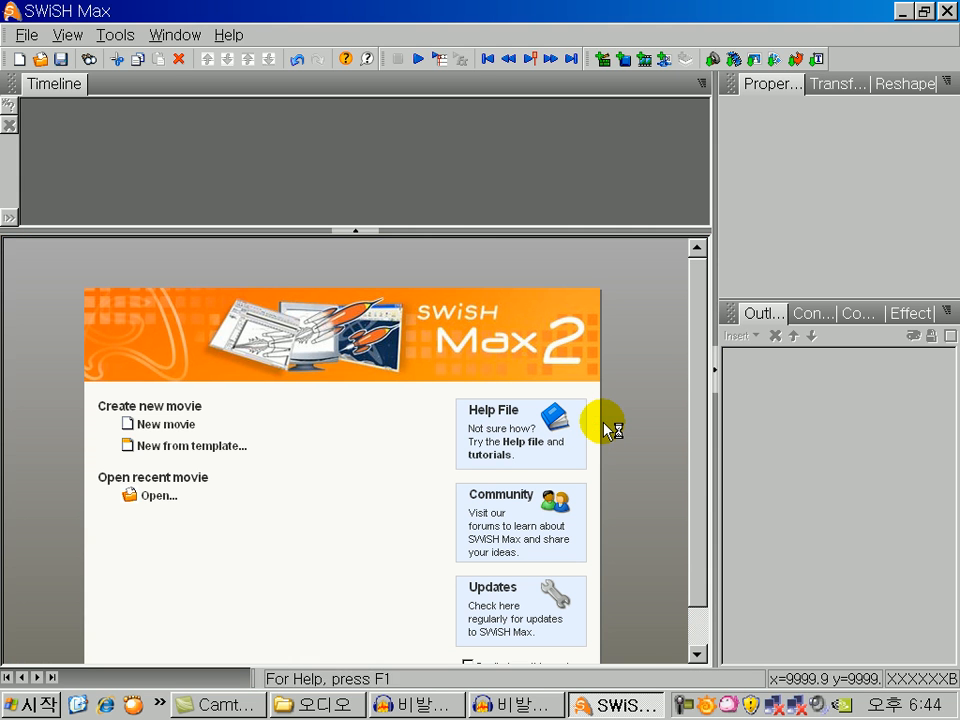
{"action": "left_click", "coordinate": [157, 500]}
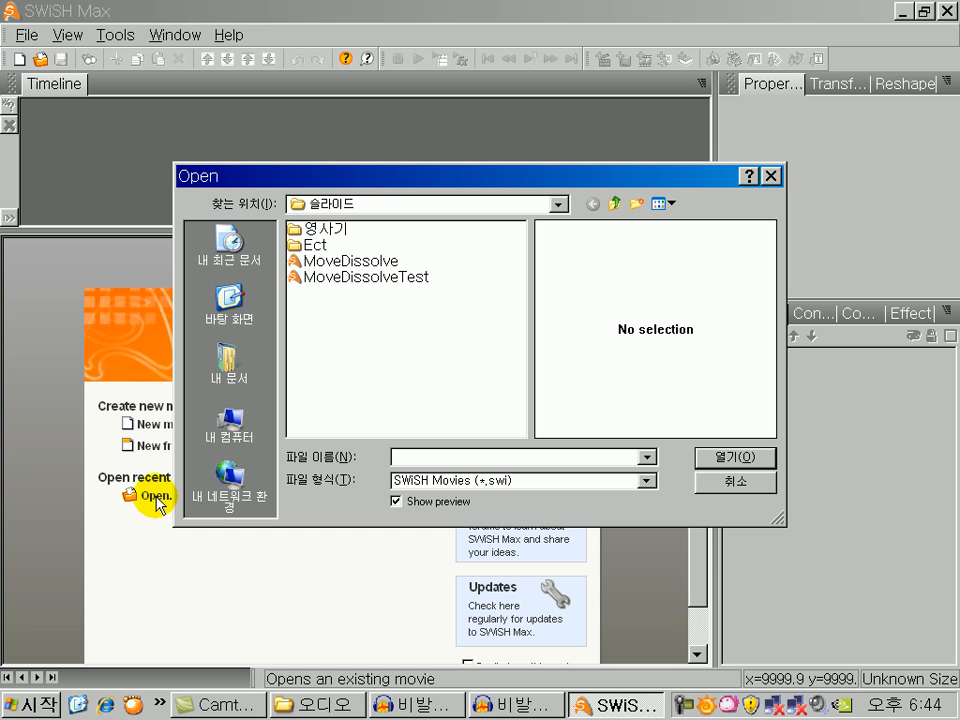
{"action": "left_click", "coordinate": [345, 276]}
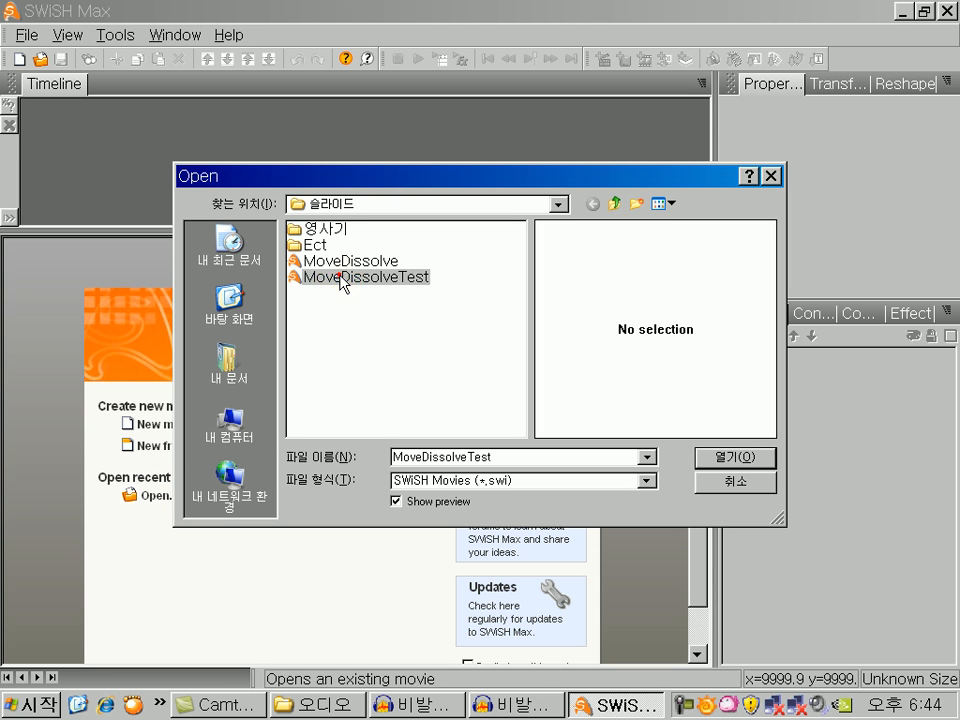
{"action": "left_click", "coordinate": [735, 468]}
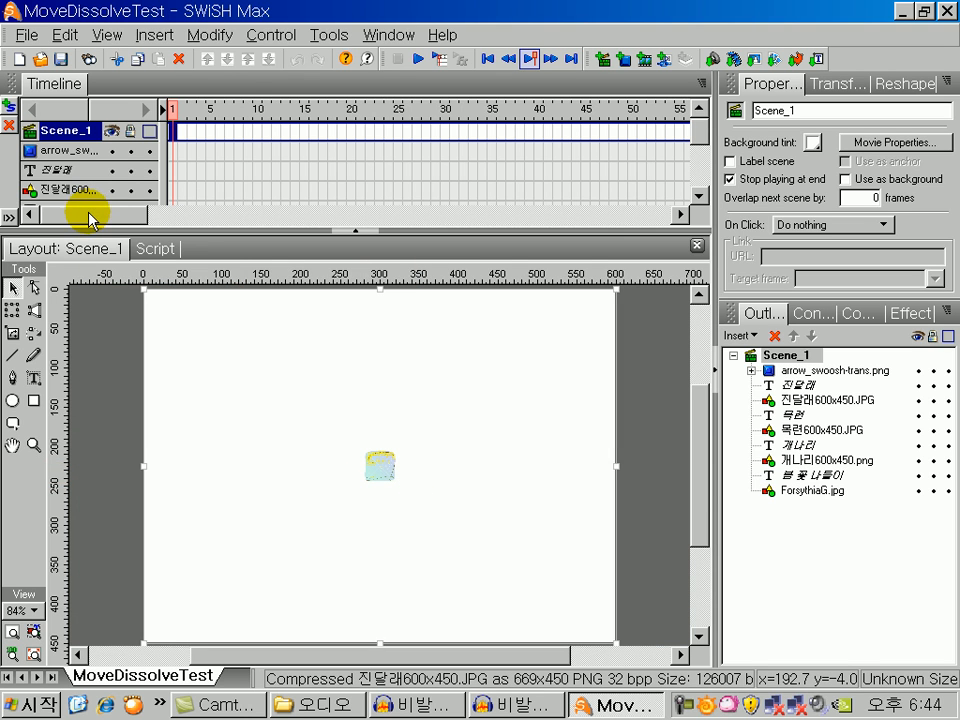
Check where Scene_1 ends on the timeline and review the frame rate in the movie properties.
{"action": "left_click_drag", "start_coordinate": [88, 213], "coordinate": [540, 210]}
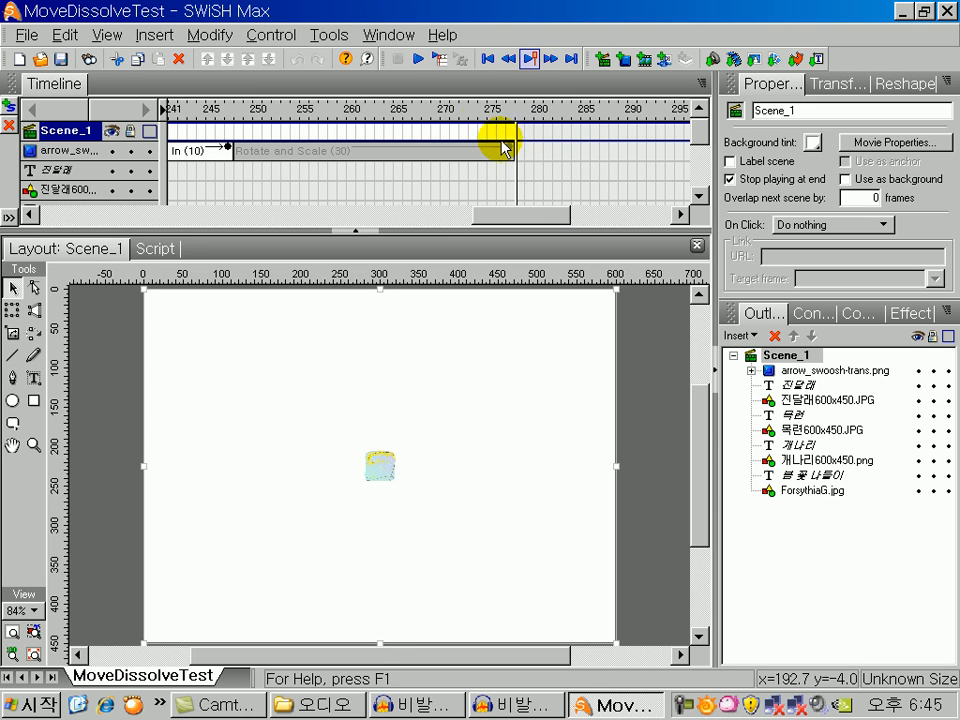
{"action": "left_click", "coordinate": [893, 143]}
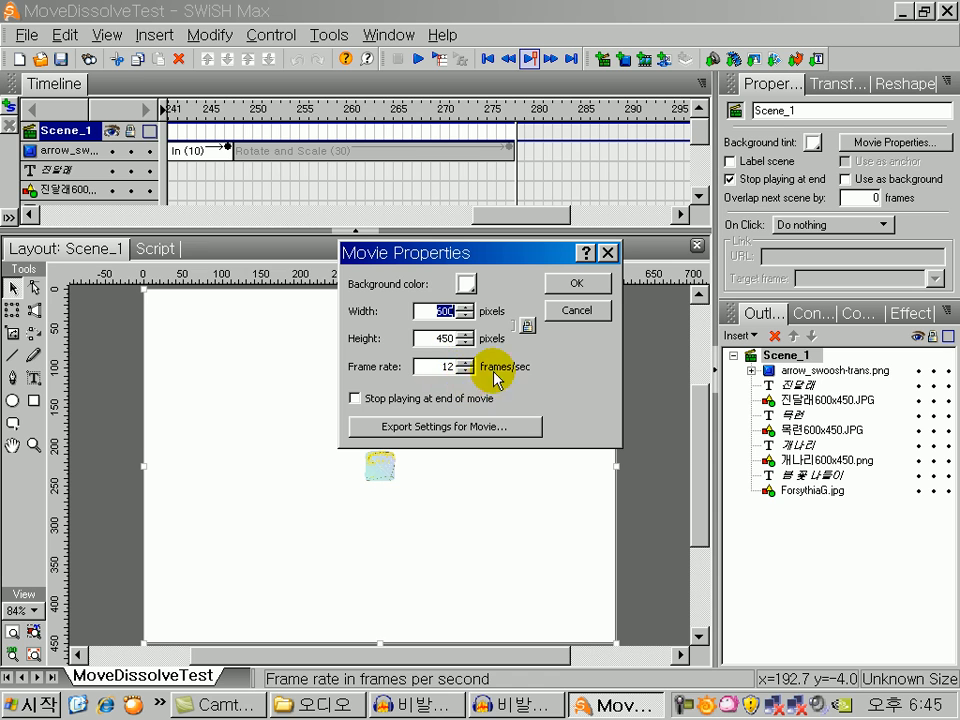
{"action": "left_click", "coordinate": [581, 289]}
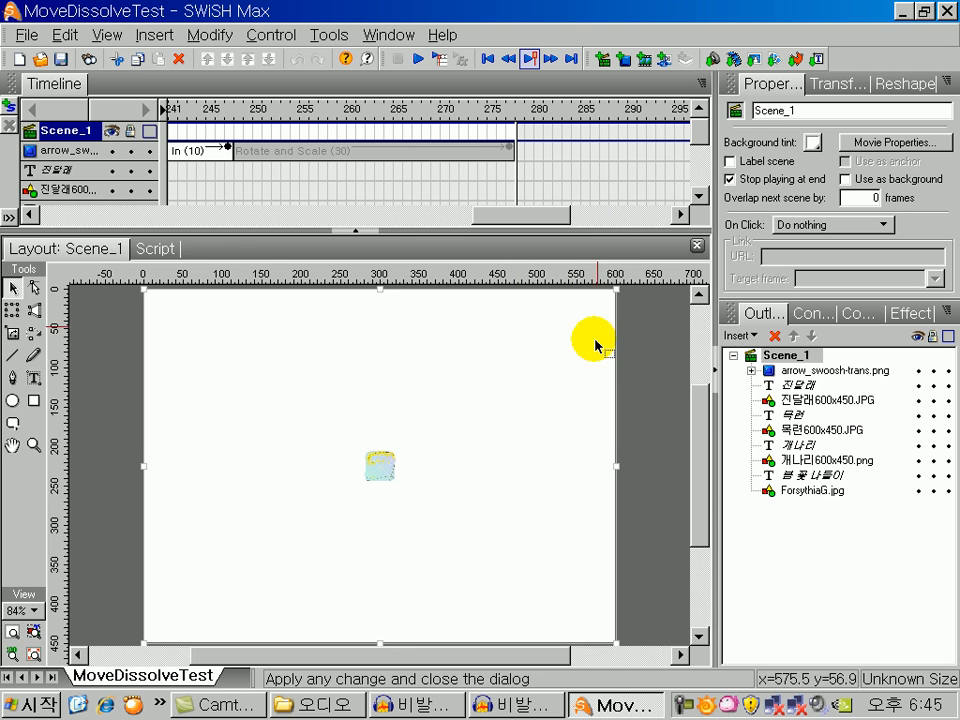
Show seconds on the SWiSH Max timeline ruler.
{"action": "left_click", "coordinate": [703, 84]}
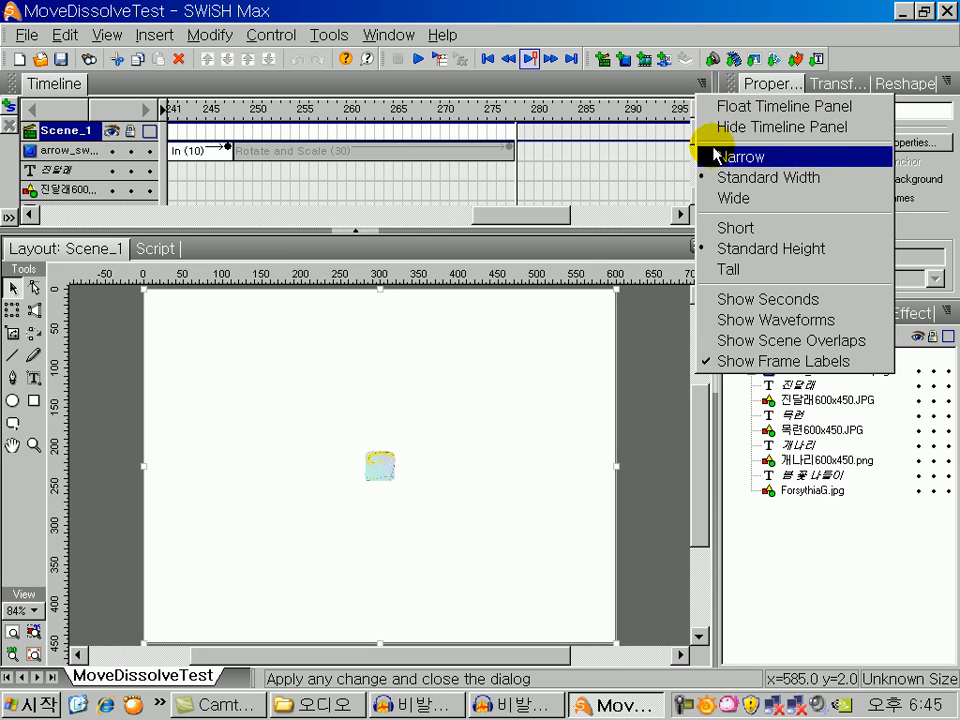
{"action": "left_click", "coordinate": [741, 302]}
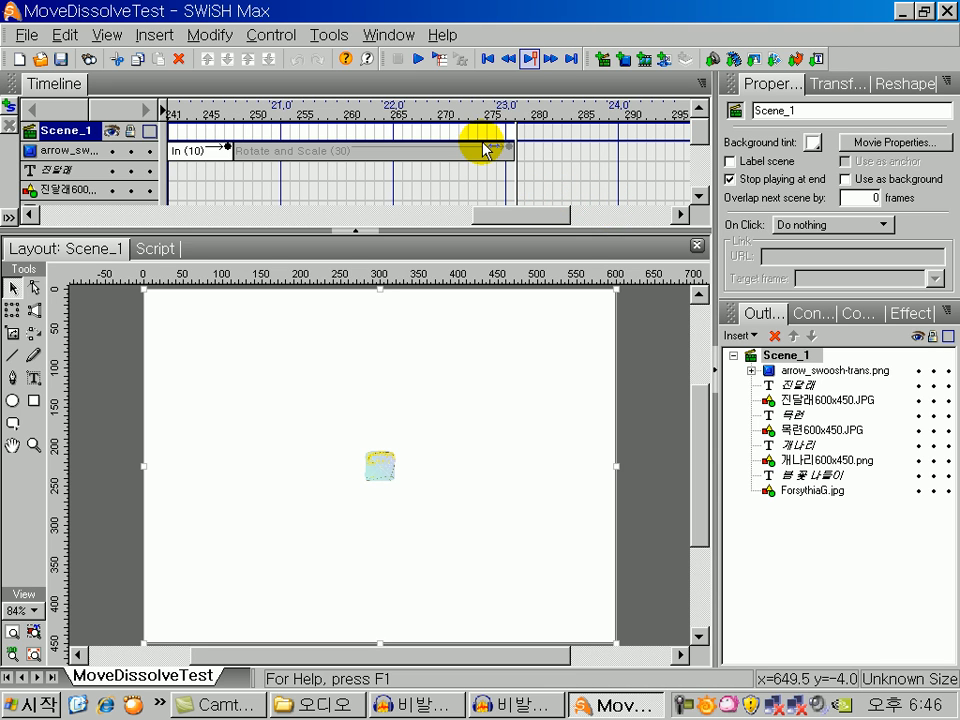
Switch to the 비발디봄1악장 clip in Audacity and fade in its first 0.96 seconds or so.
{"action": "left_click", "coordinate": [515, 708]}
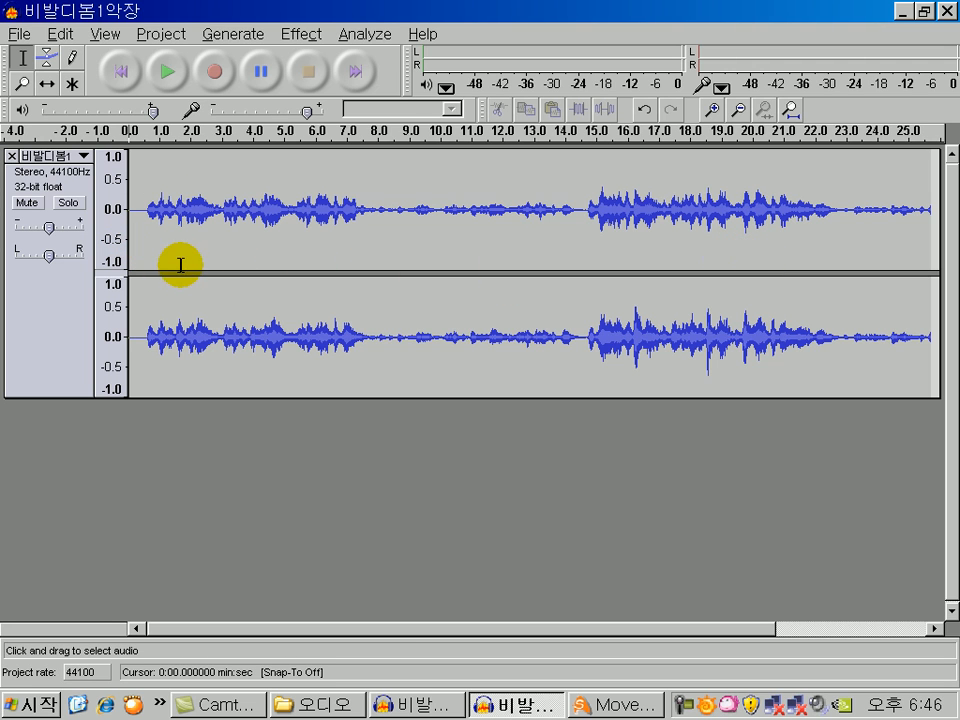
{"action": "left_click_drag", "start_coordinate": [133, 242], "coordinate": [160, 243]}
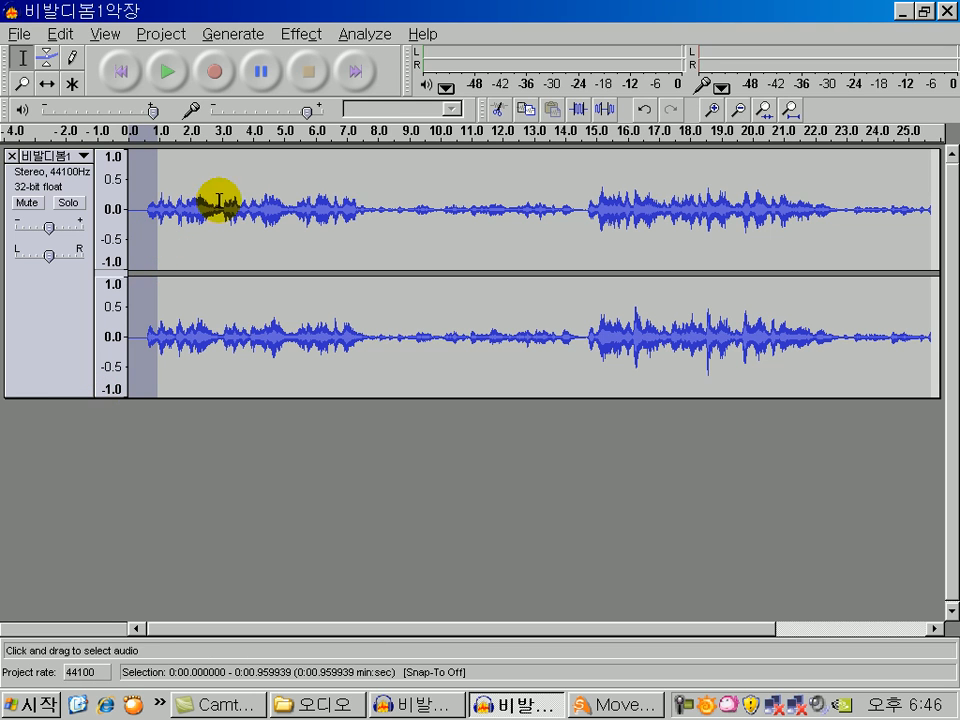
{"action": "left_click", "coordinate": [304, 36]}
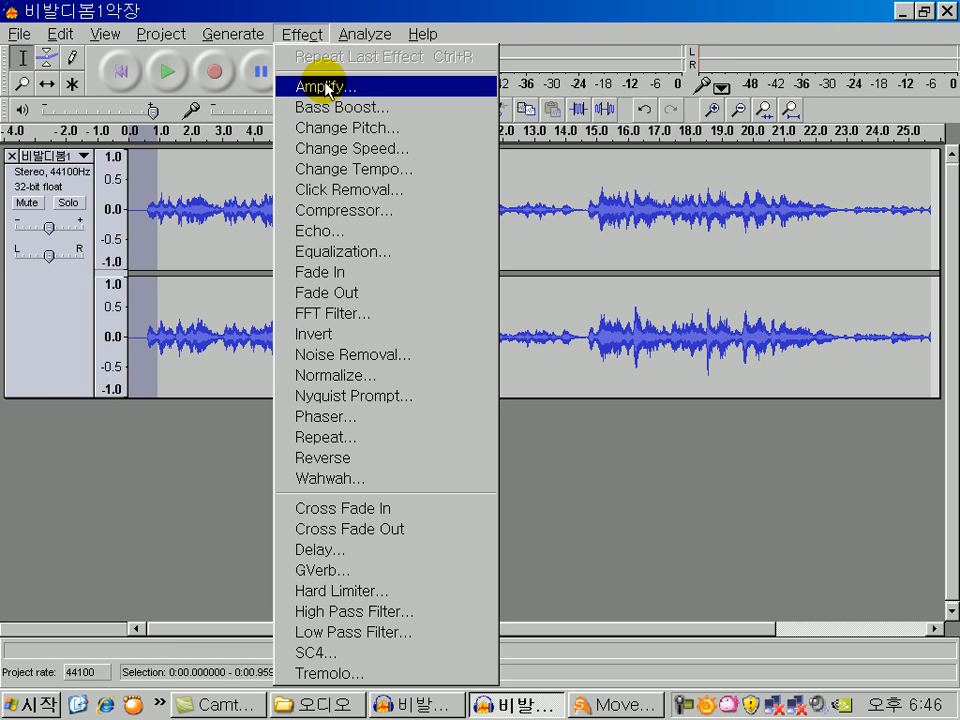
{"action": "left_click", "coordinate": [321, 277]}
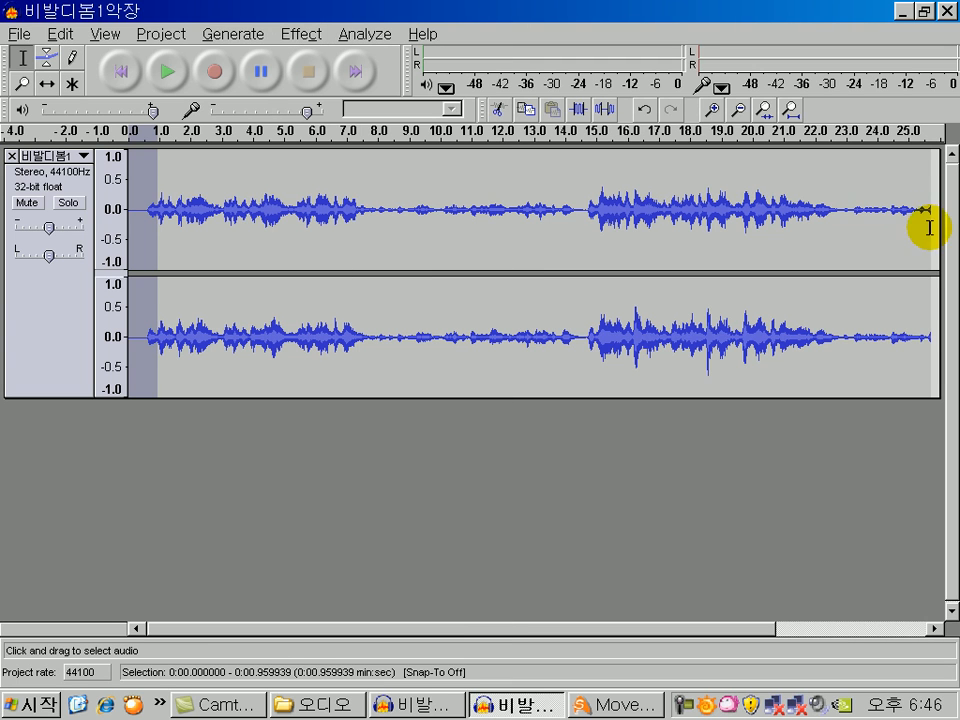
Fade out the clip's ending from about 24.15 seconds to the end and play back the faded section.
{"action": "left_click", "coordinate": [883, 205]}
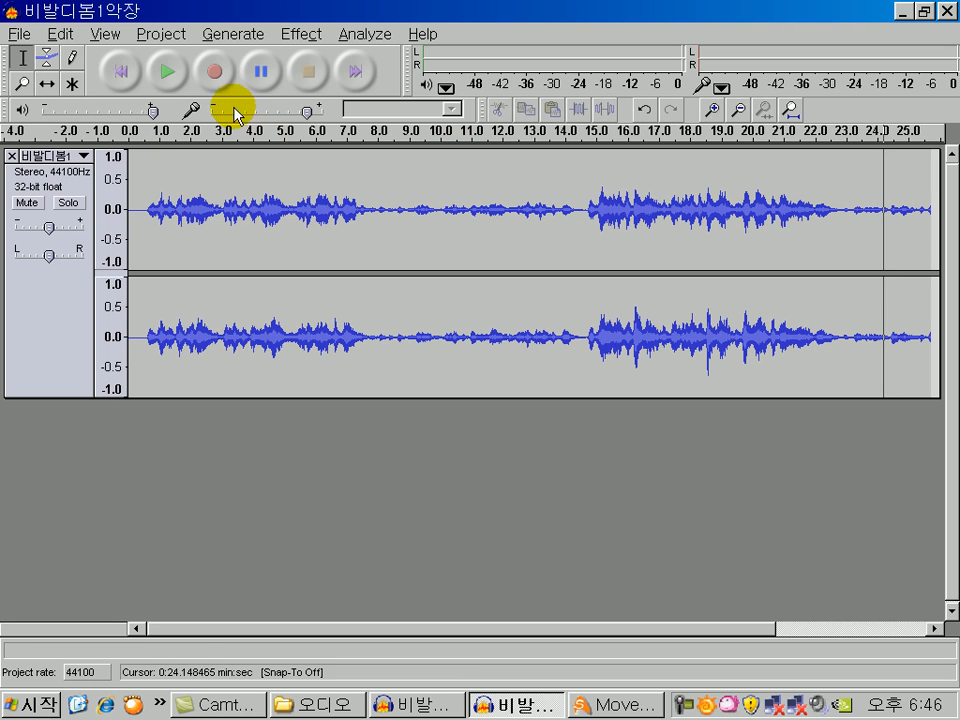
{"action": "left_click", "coordinate": [169, 74]}
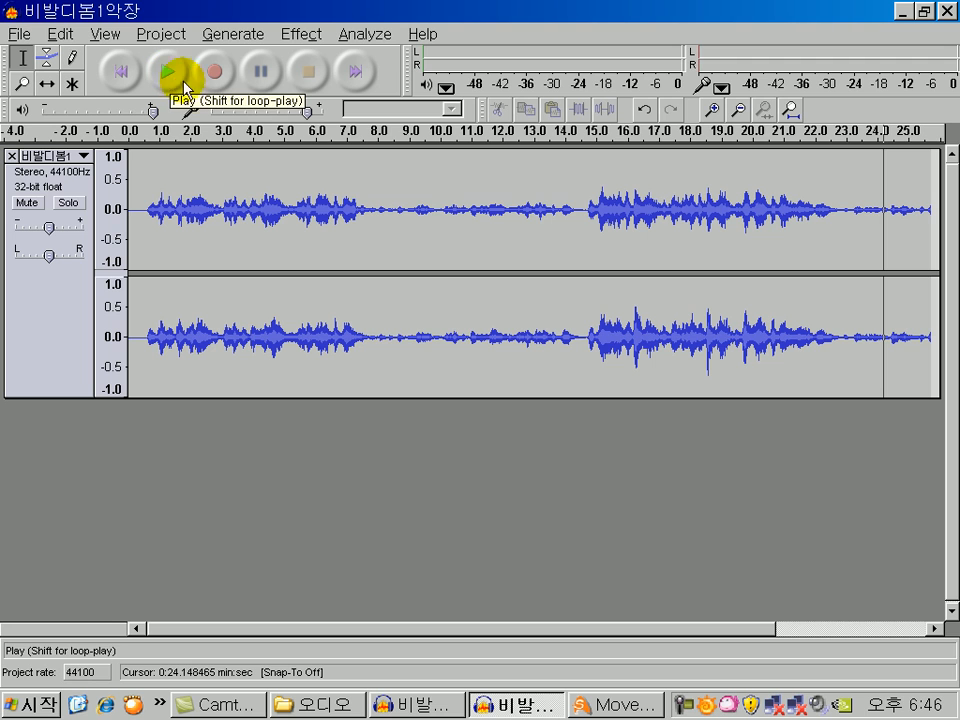
{"action": "left_click_drag", "start_coordinate": [885, 197], "coordinate": [938, 198]}
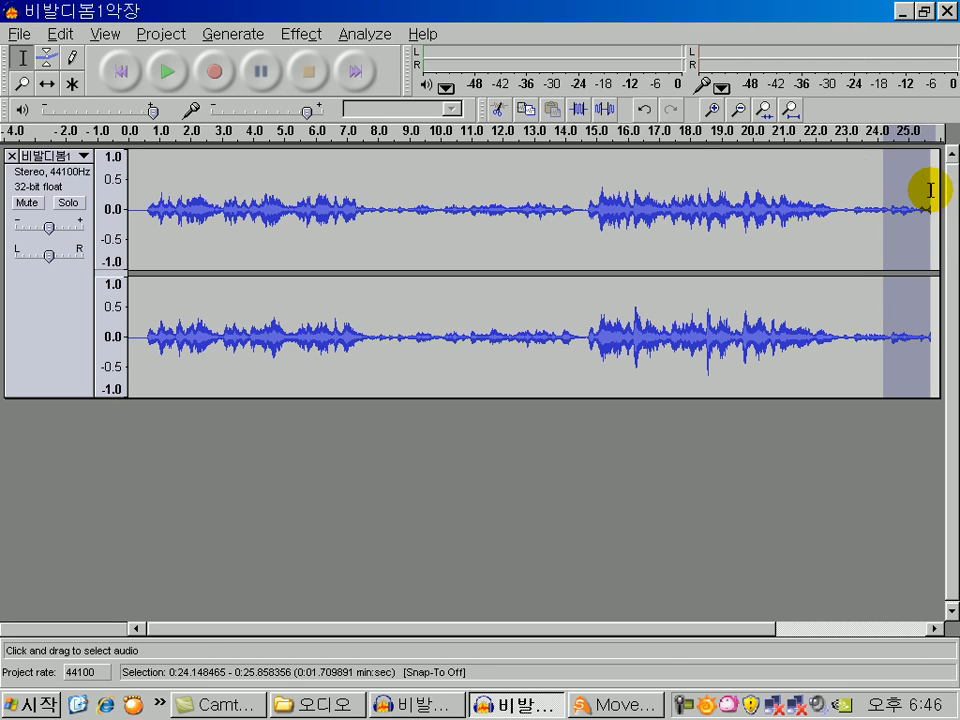
{"action": "left_click", "coordinate": [311, 34]}
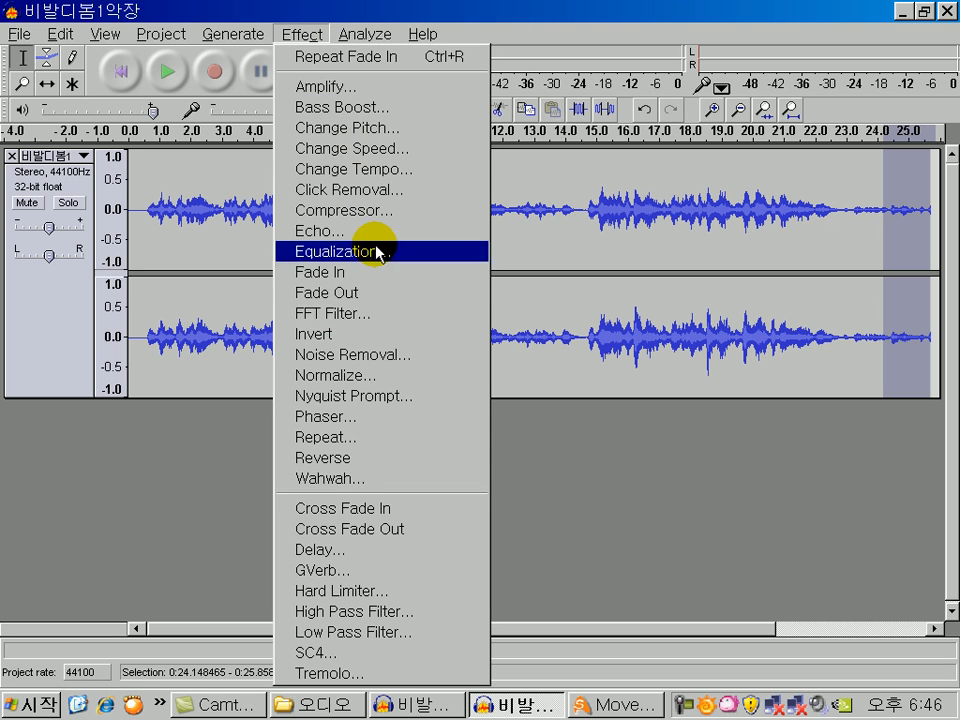
{"action": "left_click", "coordinate": [335, 293]}
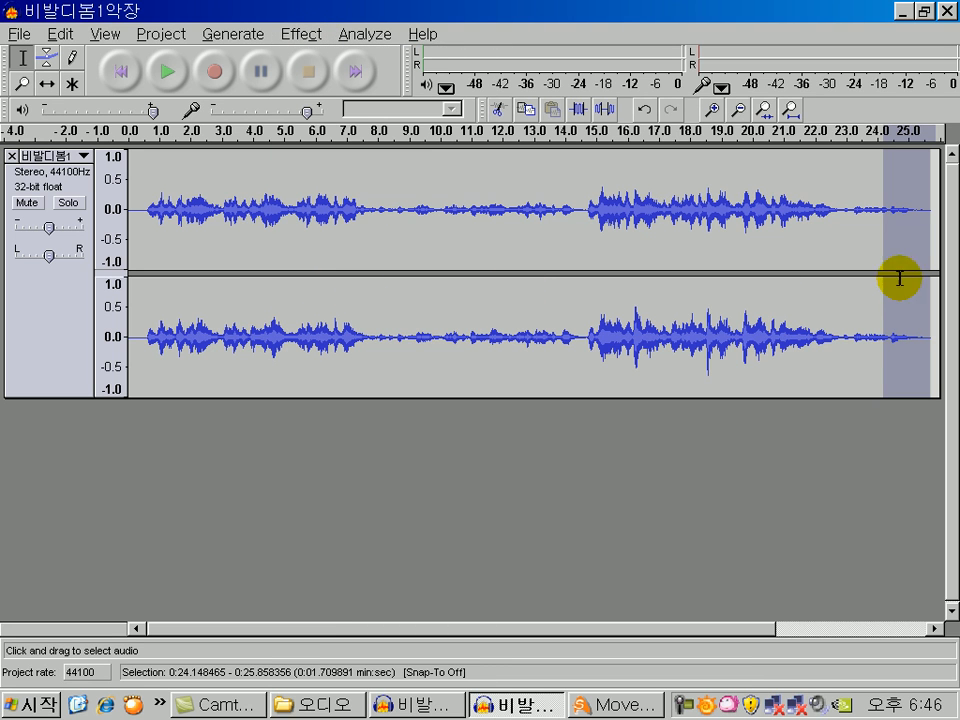
{"action": "left_click", "coordinate": [871, 205]}
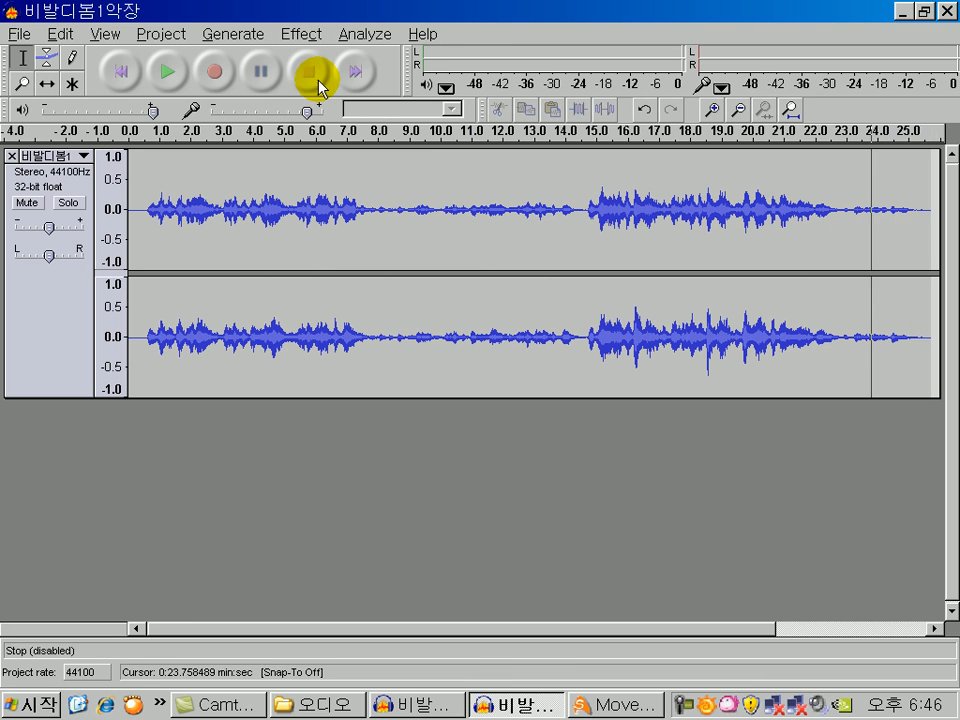
{"action": "left_click", "coordinate": [167, 89]}
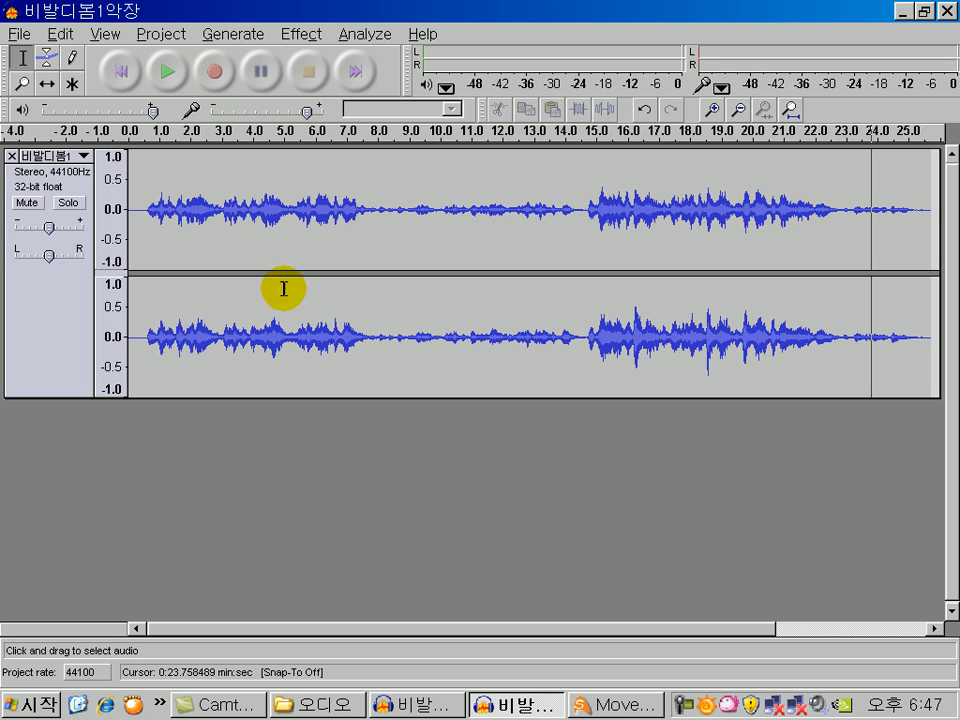
Export the faded clip as an MP3 file named spring25 in the 내 문서 folder.
{"action": "left_click", "coordinate": [28, 36]}
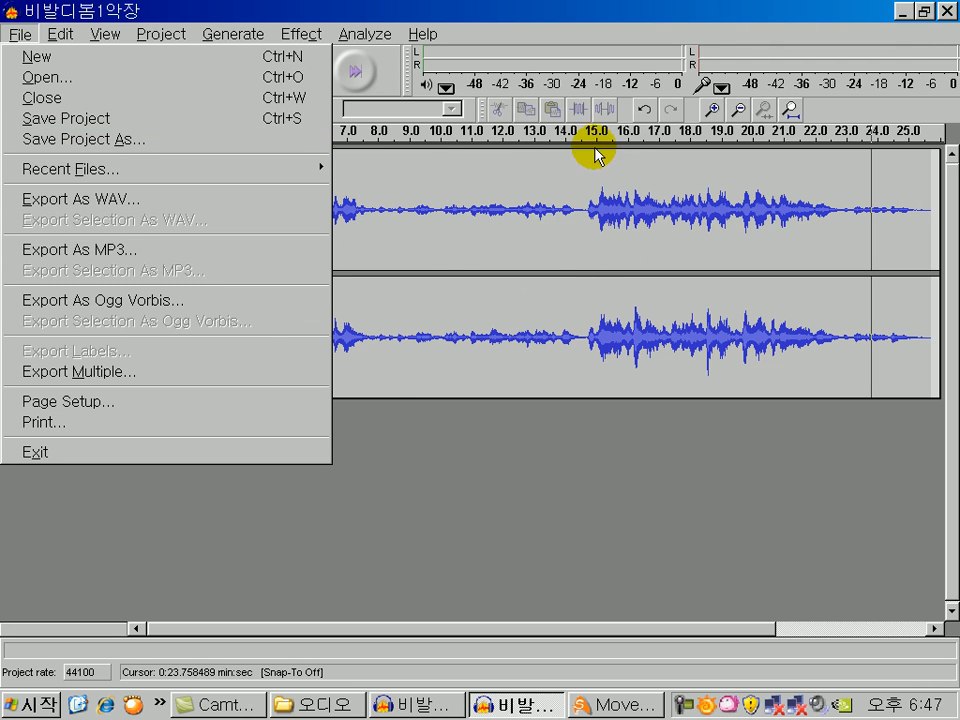
{"action": "left_click", "coordinate": [108, 256]}
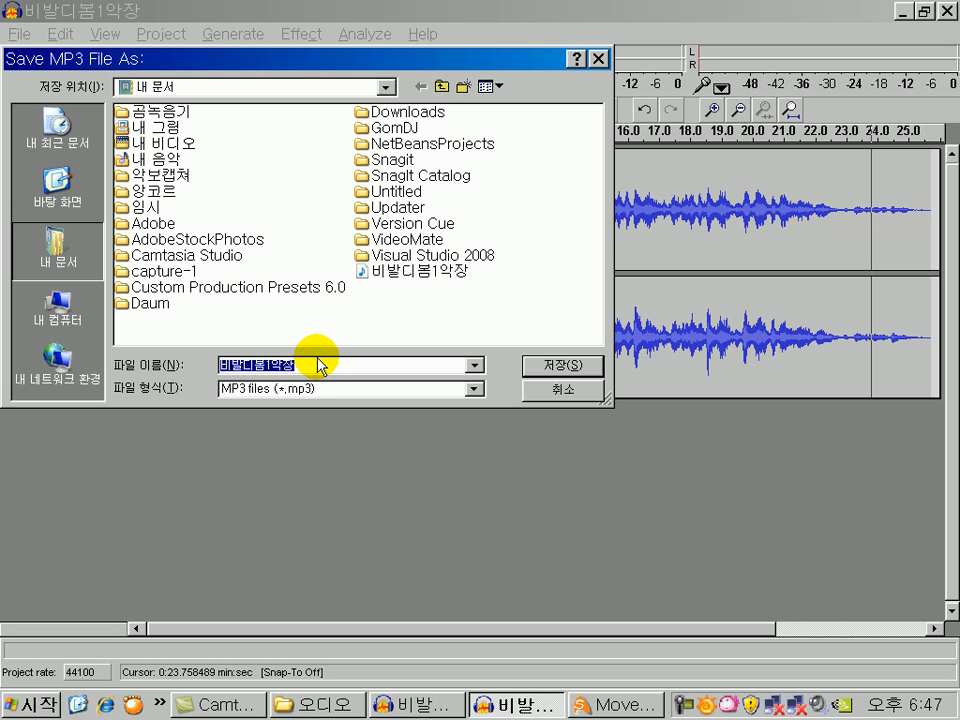
{"action": "type", "text": "spi"}
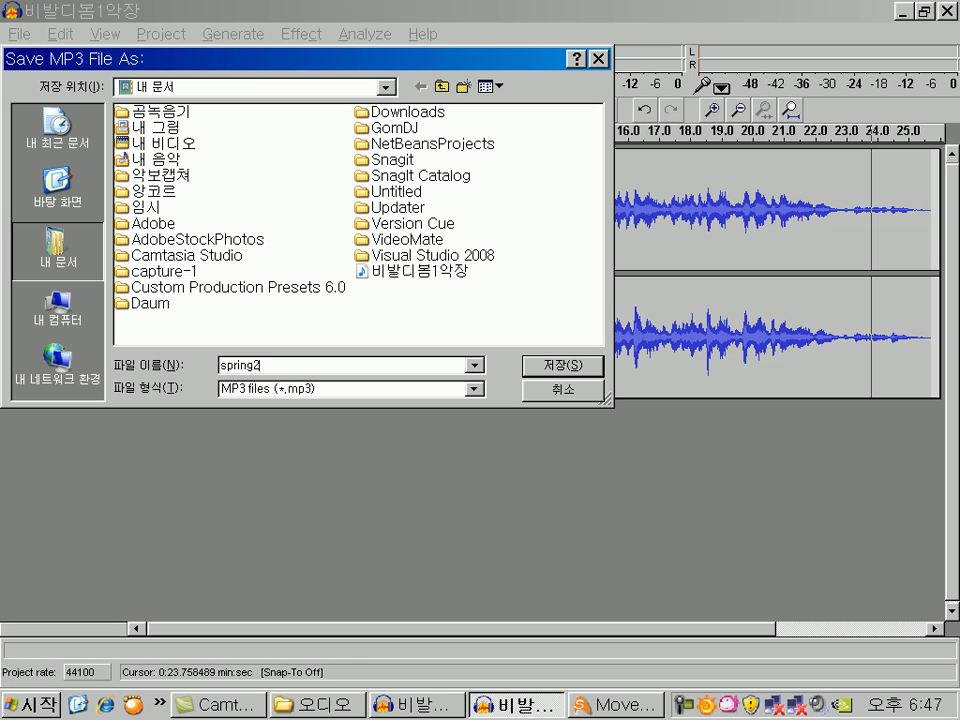
{"action": "left_click", "coordinate": [557, 369]}
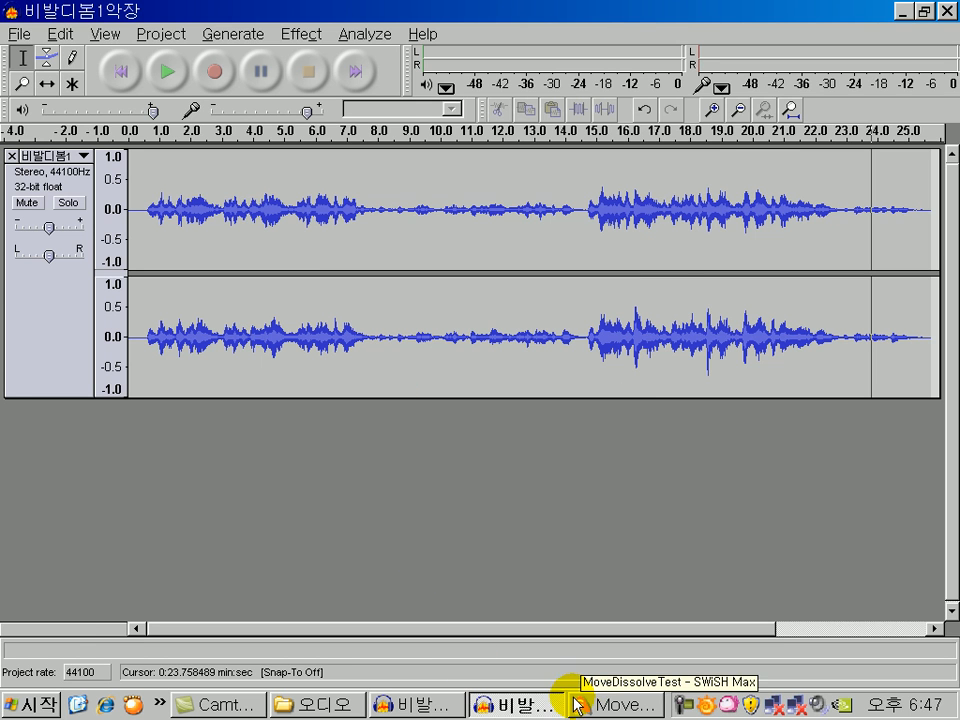
Switch to SWiSH Max and import the sound spring25 from 내 문서 at frame 1 of Scene_1.
{"action": "left_click", "coordinate": [601, 708]}
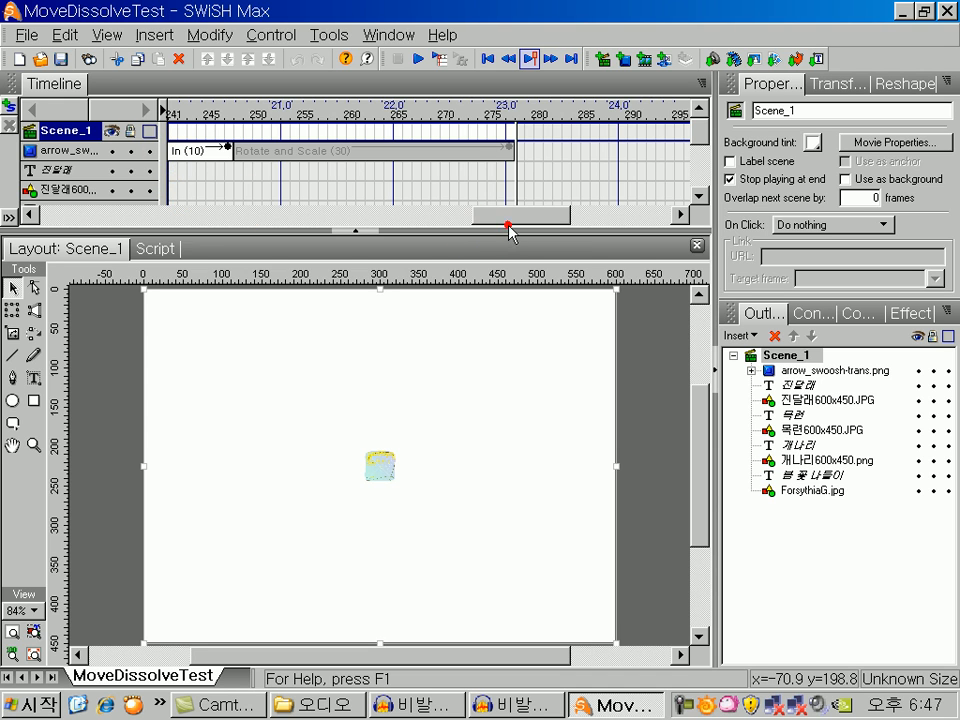
{"action": "left_click_drag", "start_coordinate": [510, 220], "coordinate": [73, 226]}
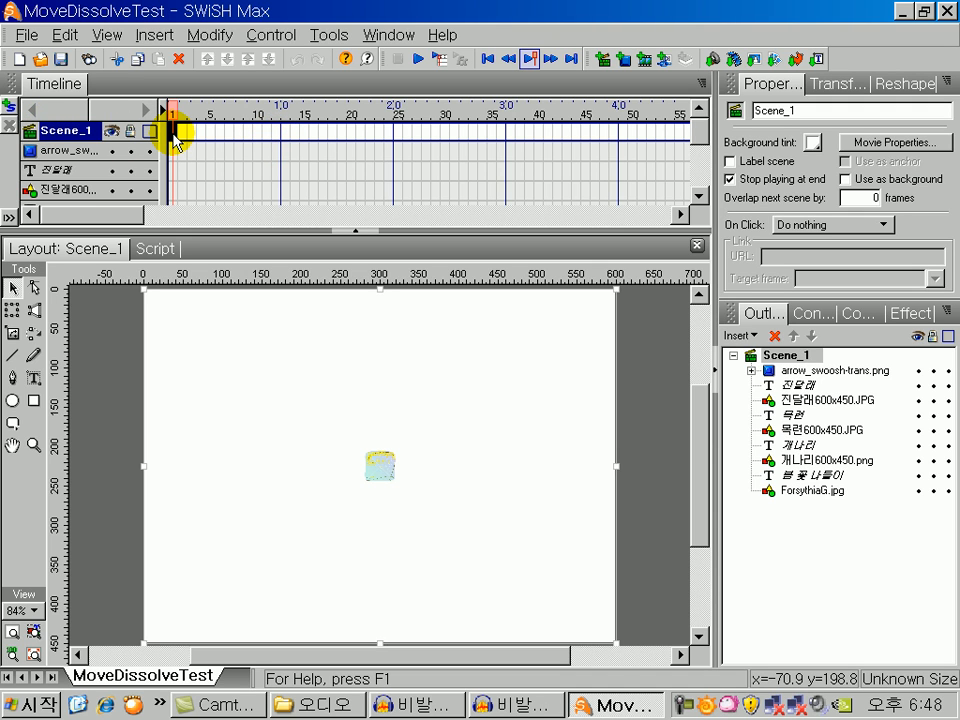
{"action": "left_click", "coordinate": [712, 62]}
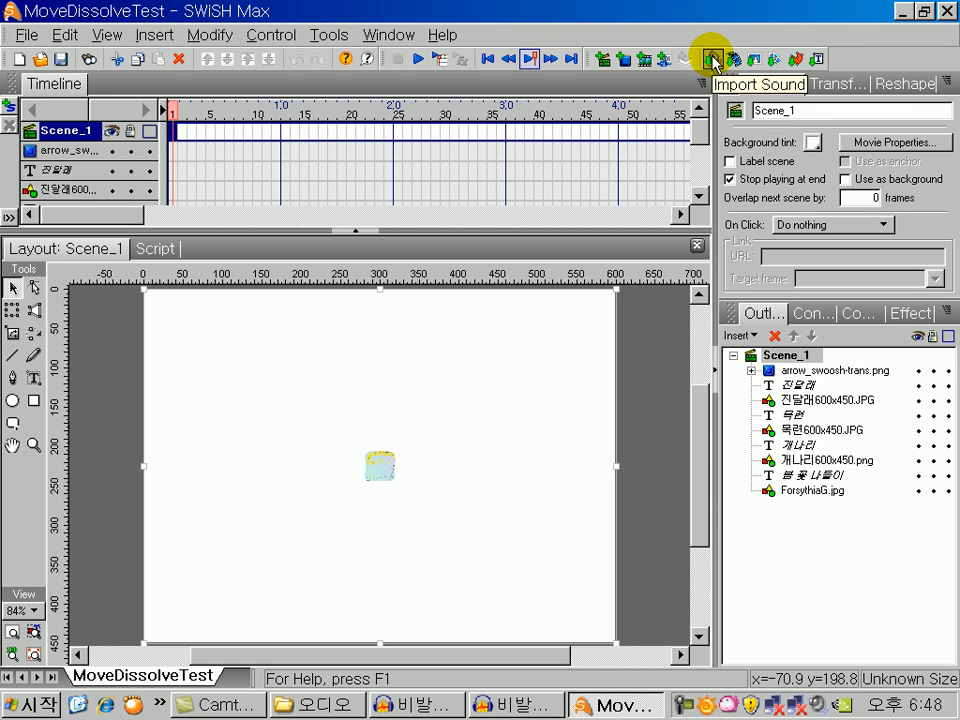
{"action": "left_click", "coordinate": [712, 62]}
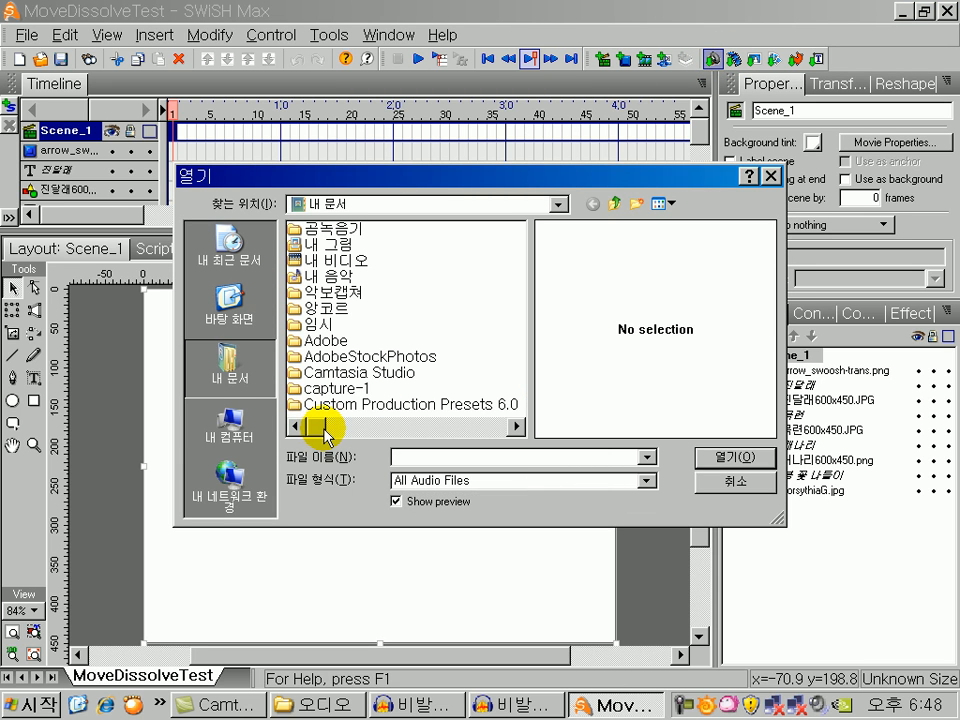
{"action": "left_click_drag", "start_coordinate": [348, 430], "coordinate": [470, 429]}
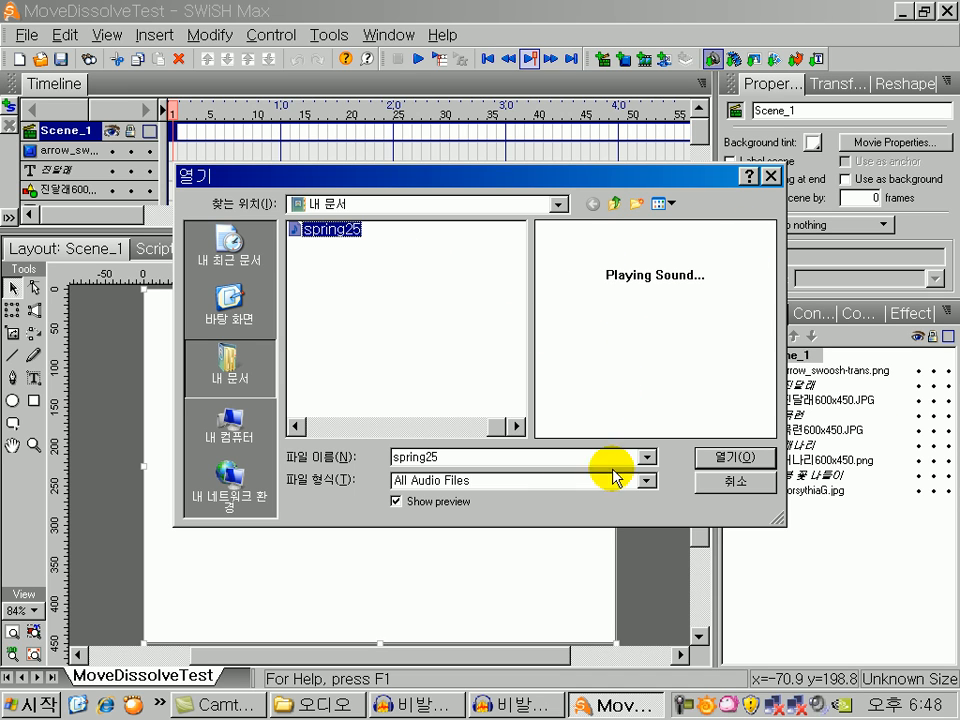
{"action": "left_click", "coordinate": [735, 463]}
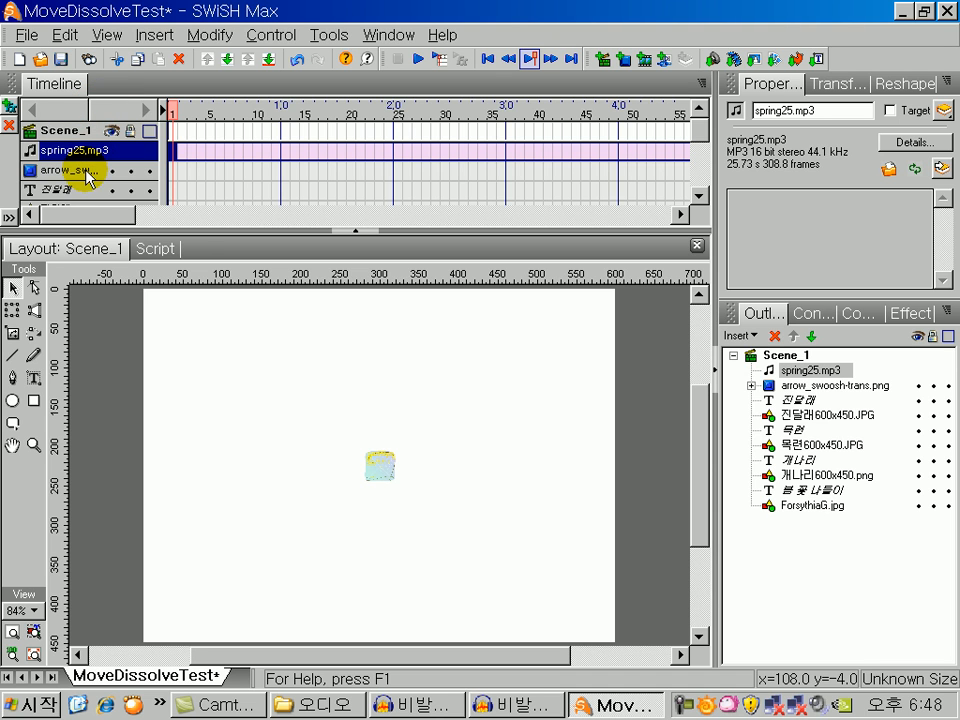
Check where the spring25.mp3 track ends on the timeline, then preview the movie with its sound and replay it in Flash Player.
{"action": "left_click_drag", "start_coordinate": [88, 215], "coordinate": [547, 252]}
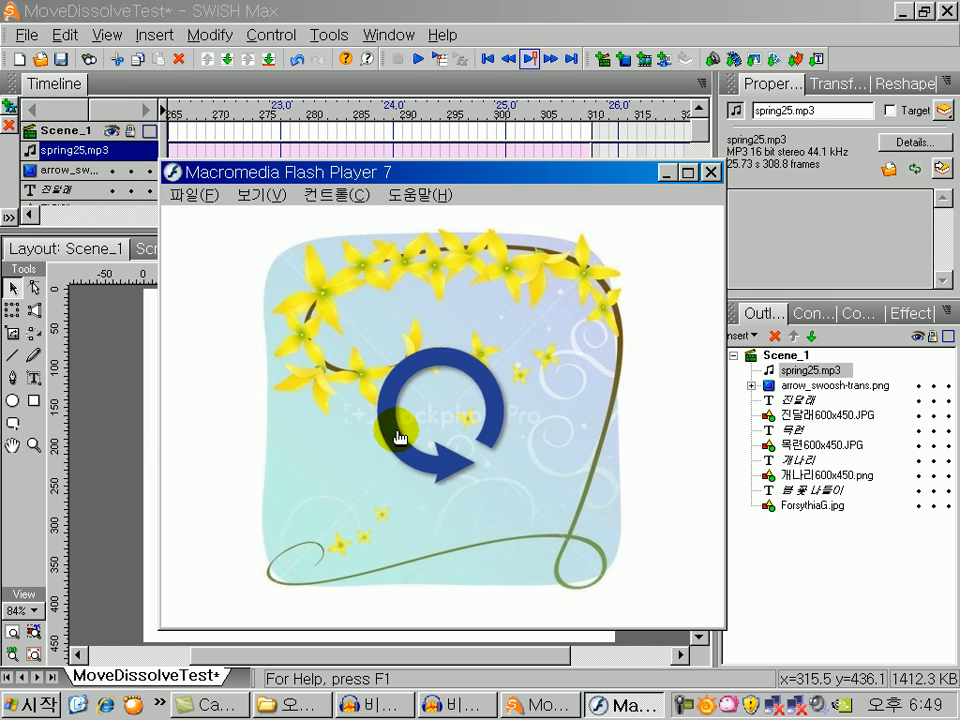
{"action": "left_click", "coordinate": [446, 418]}
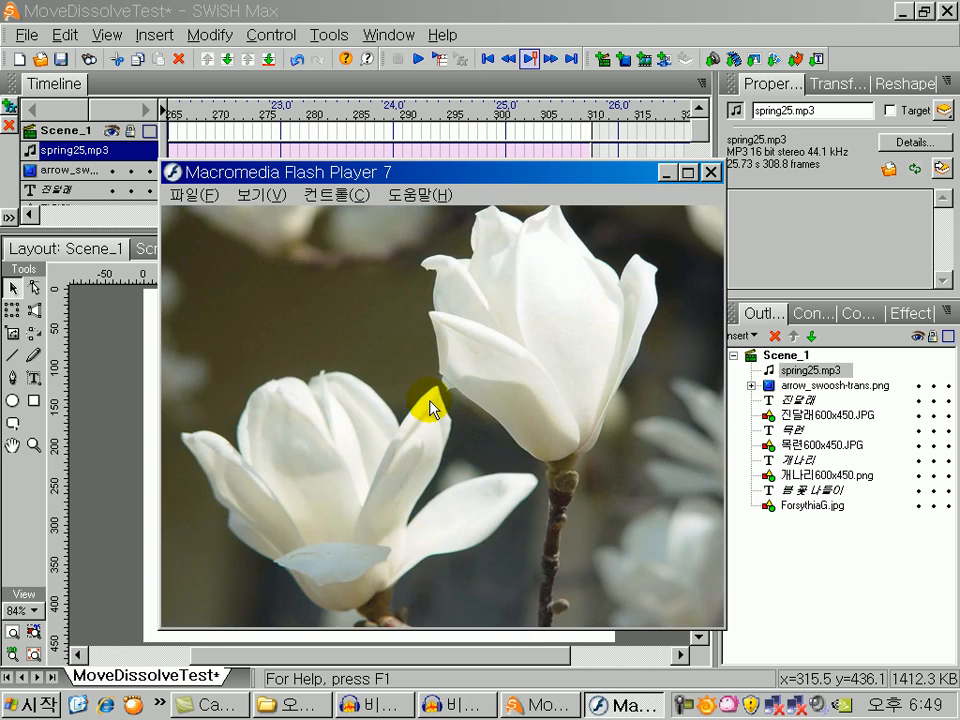
{"action": "left_click", "coordinate": [710, 172]}
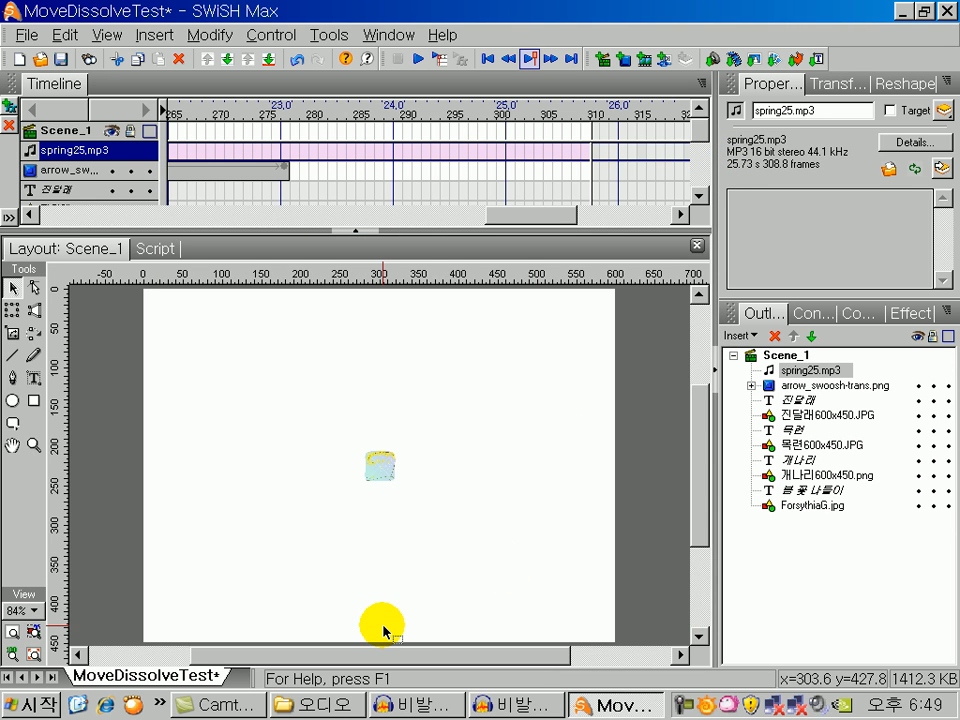